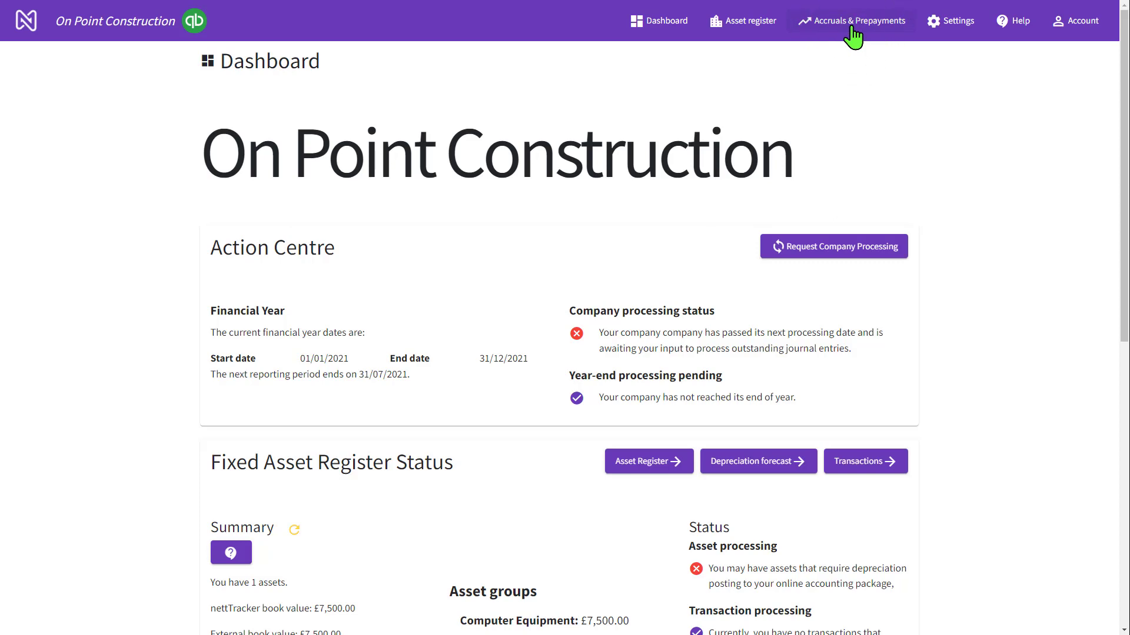
Step: Create an accrual/prepayment group named "Prepaid insurance" with the group type Prepaid expense
click(852, 36)
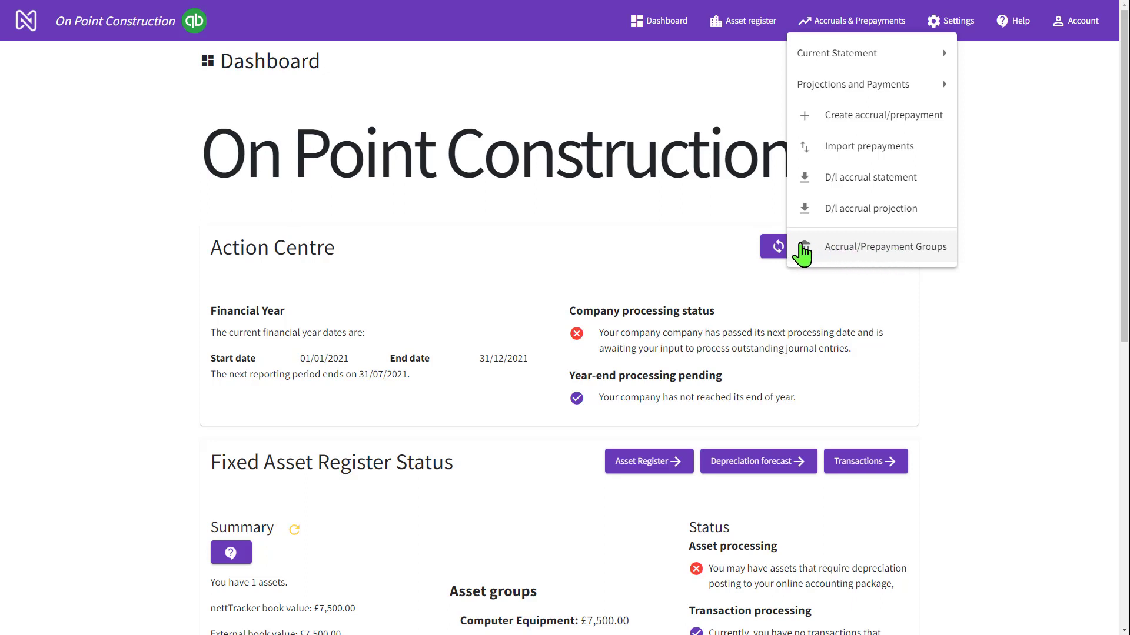
click(862, 254)
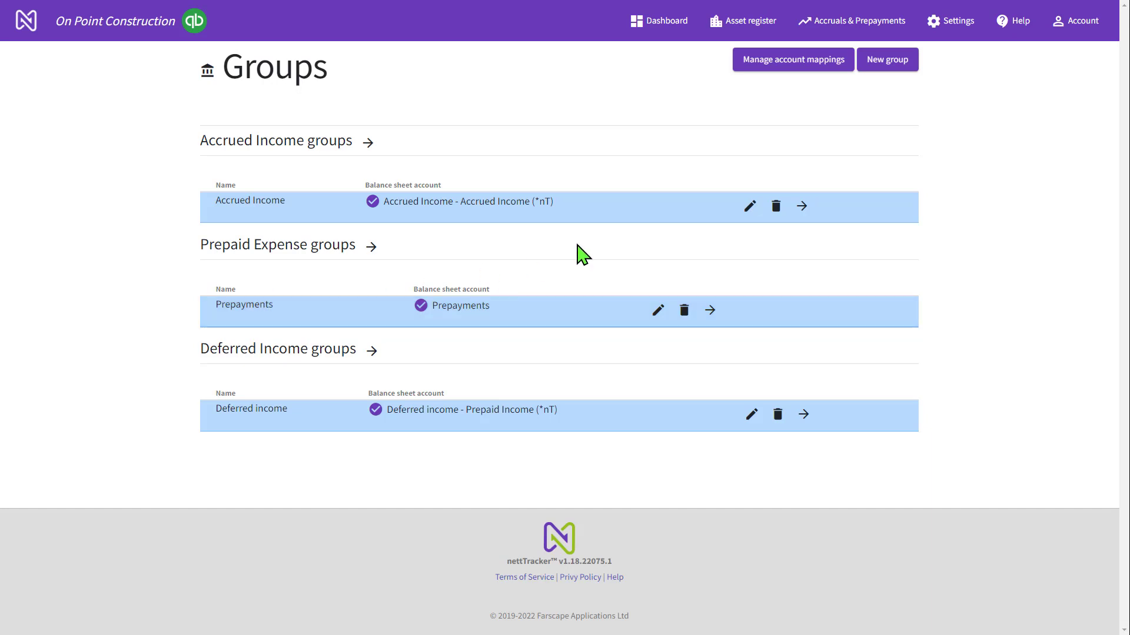
click(888, 69)
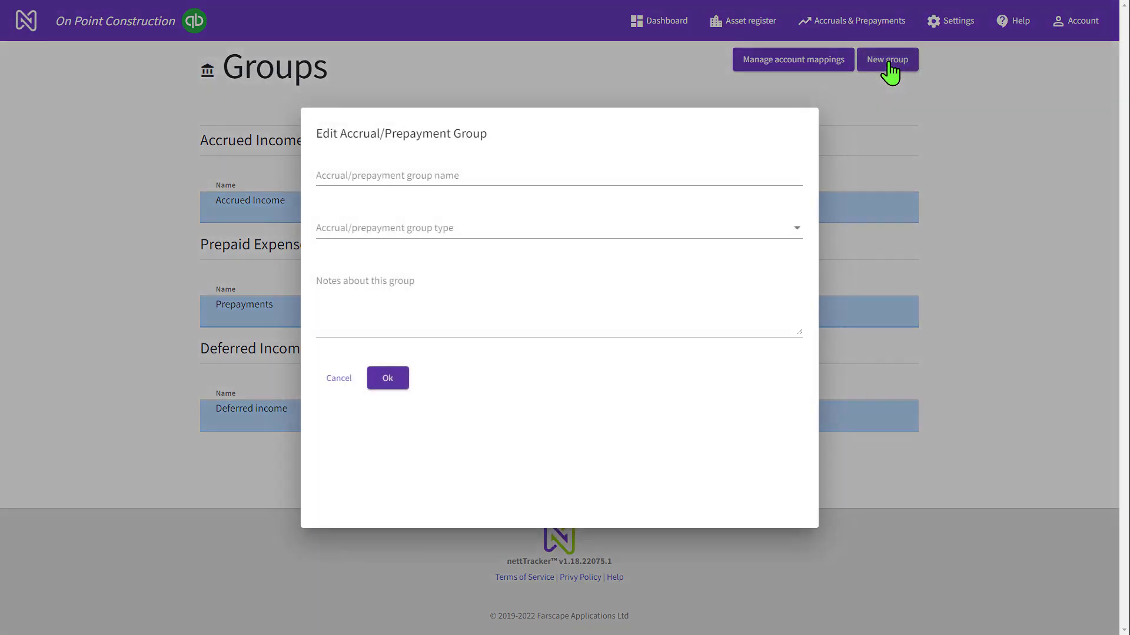
click(573, 177)
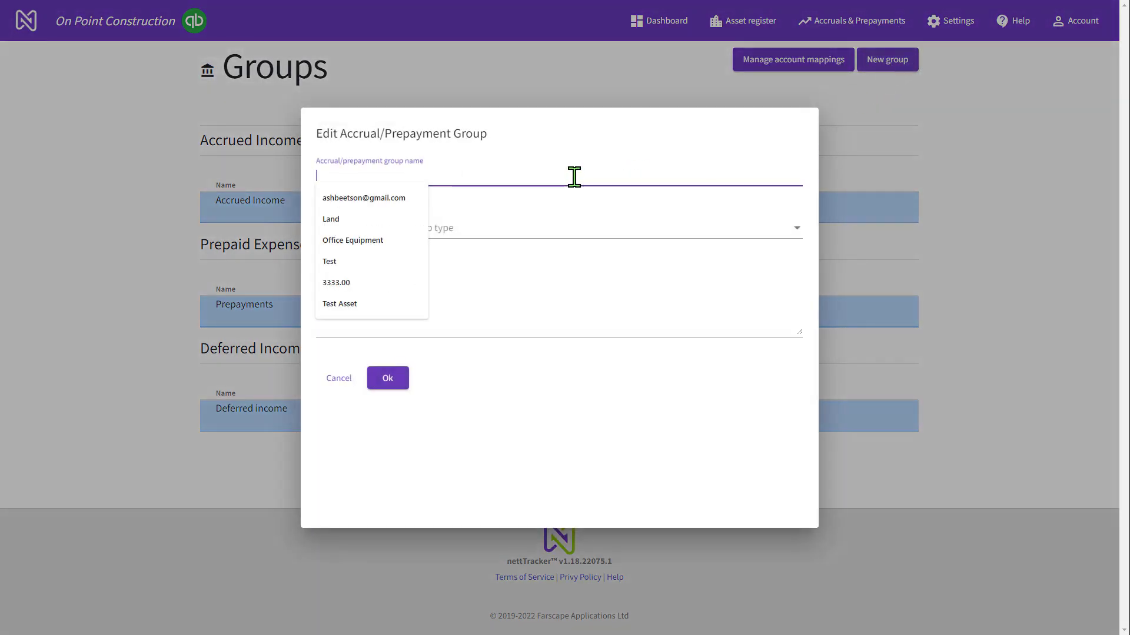
text(Pr)
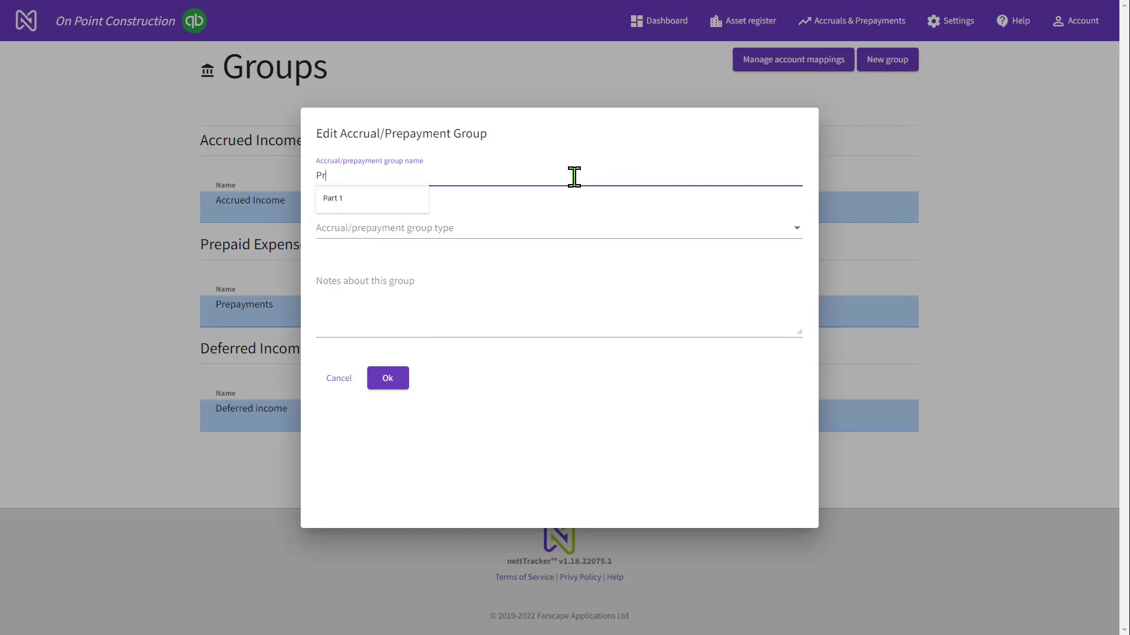
text(epaid insurance)
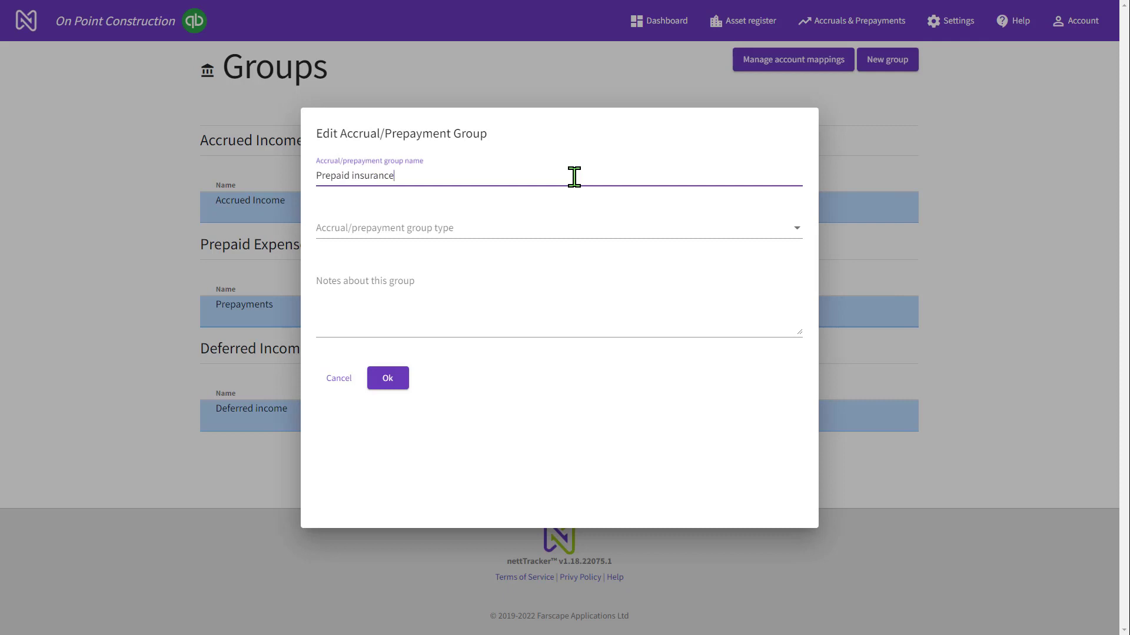
click(575, 236)
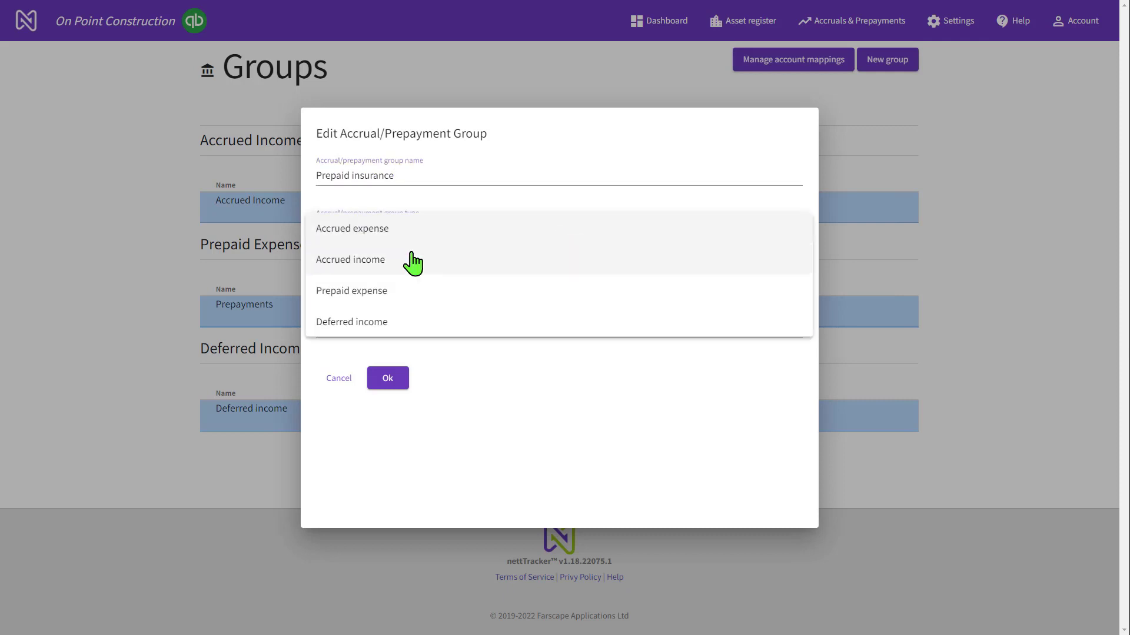
click(369, 292)
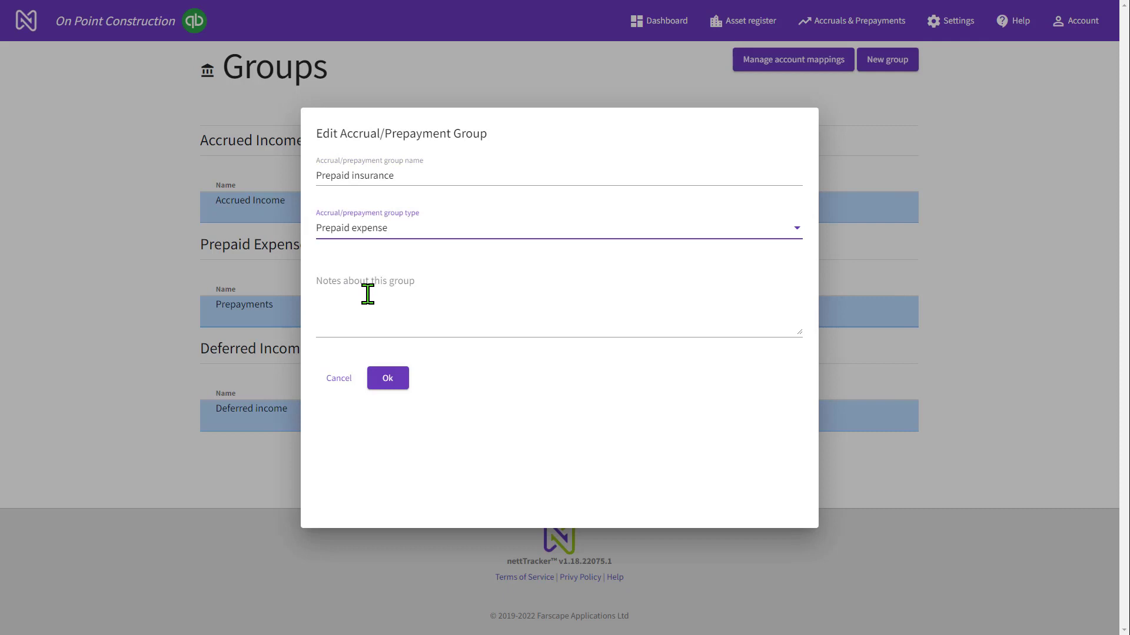
click(388, 380)
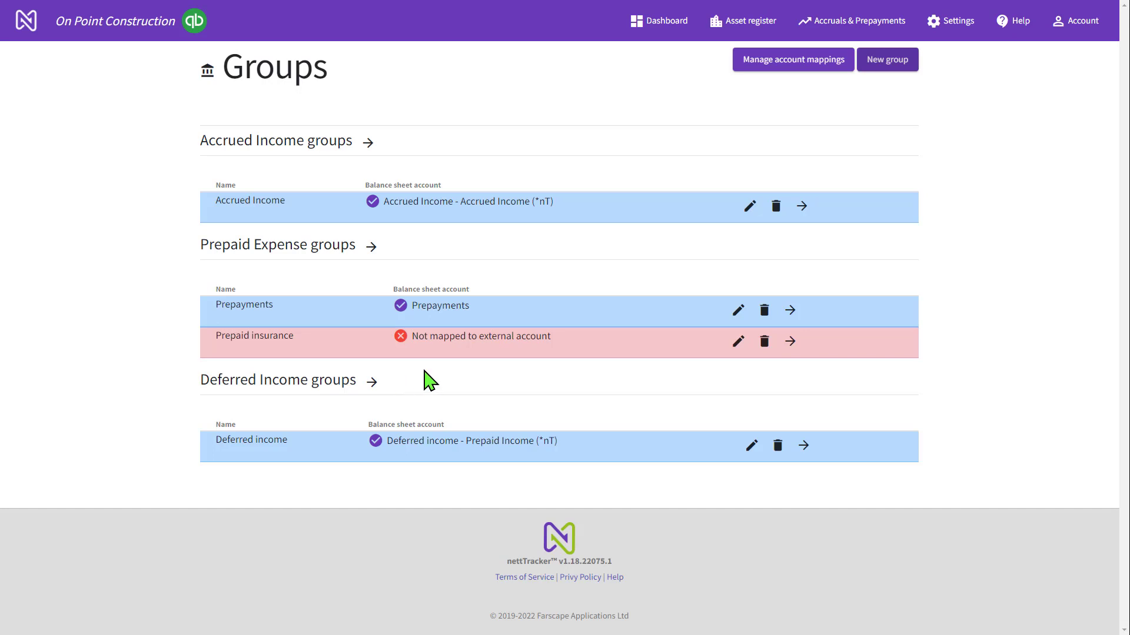
Step: Examine the balance sheet accounts offered for mapping the Prepaid insurance group, and leave the account mappings without saving
click(810, 69)
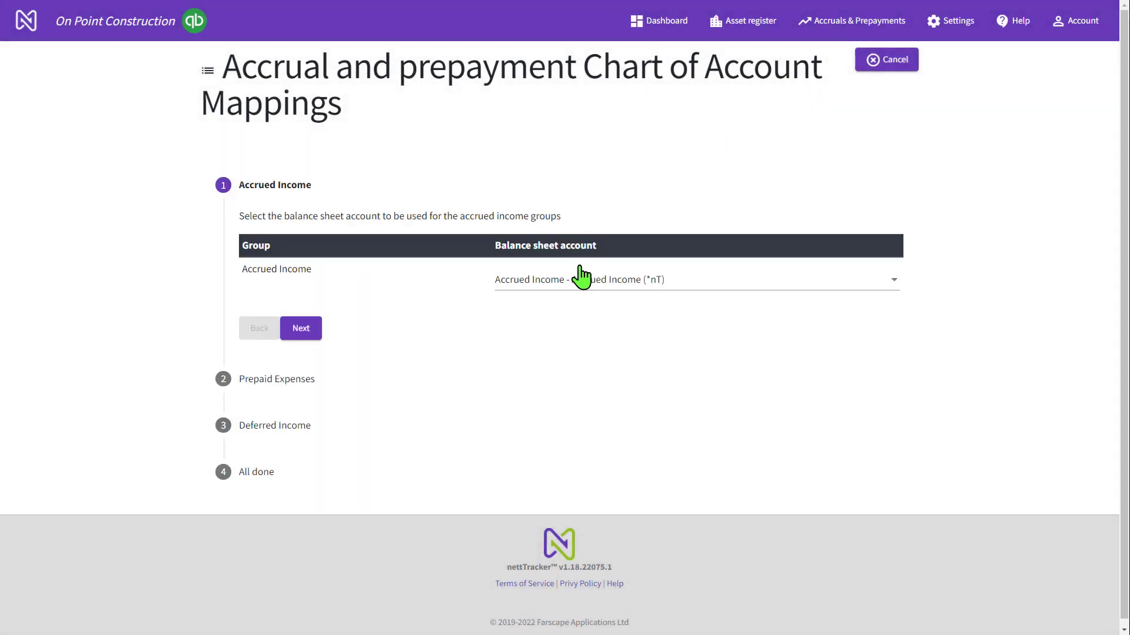
click(304, 333)
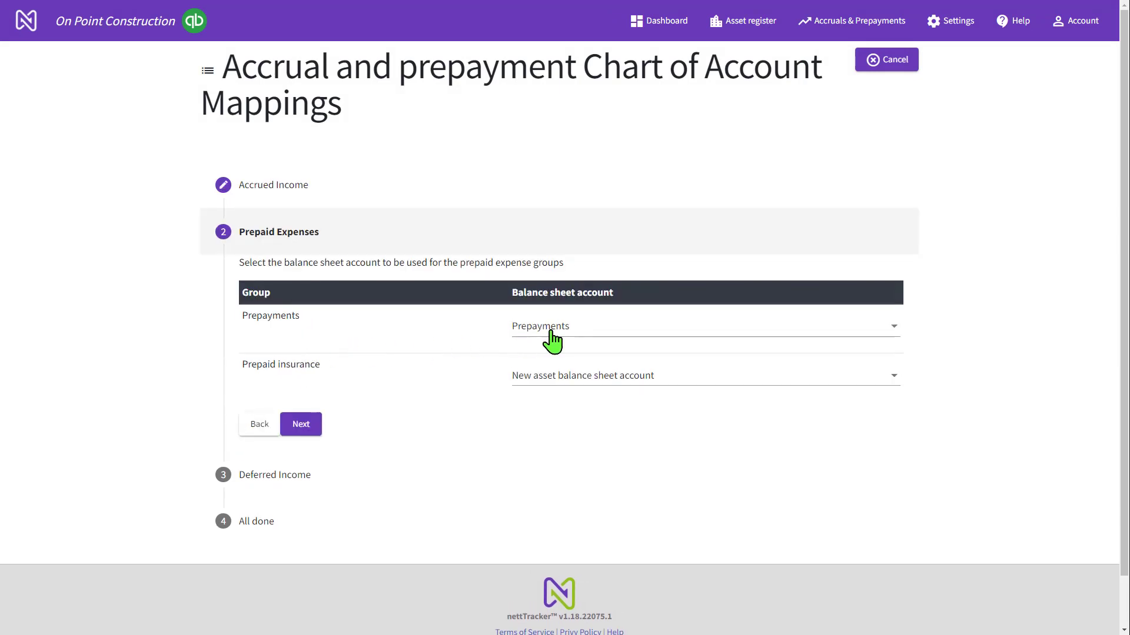
click(549, 383)
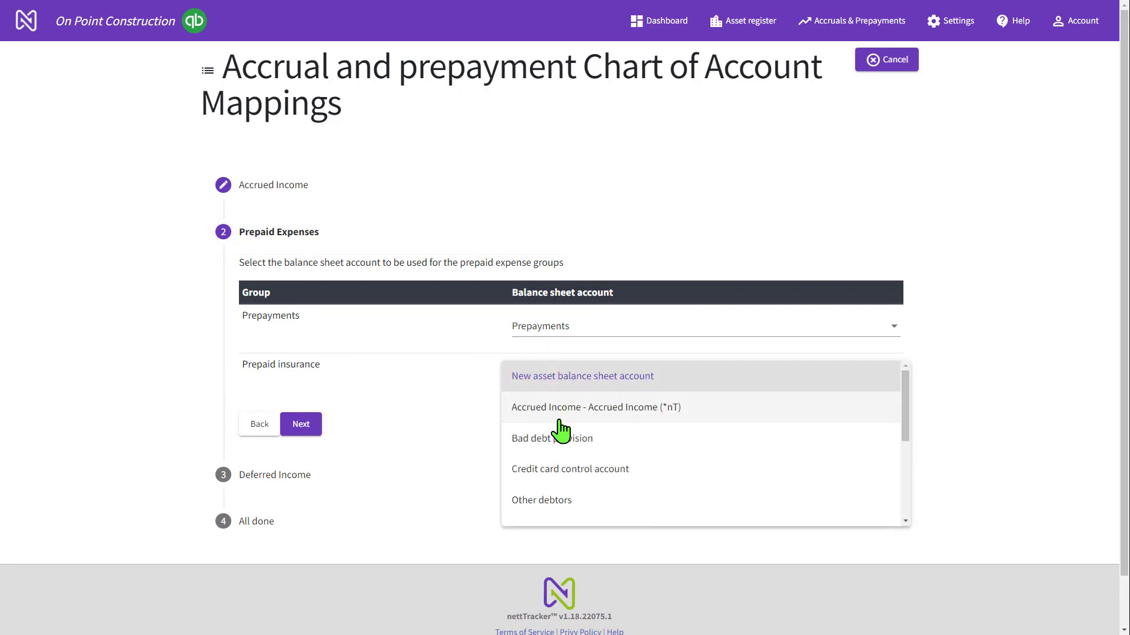
scroll(568, 439, down, 2)
scroll(565, 447, down, 1)
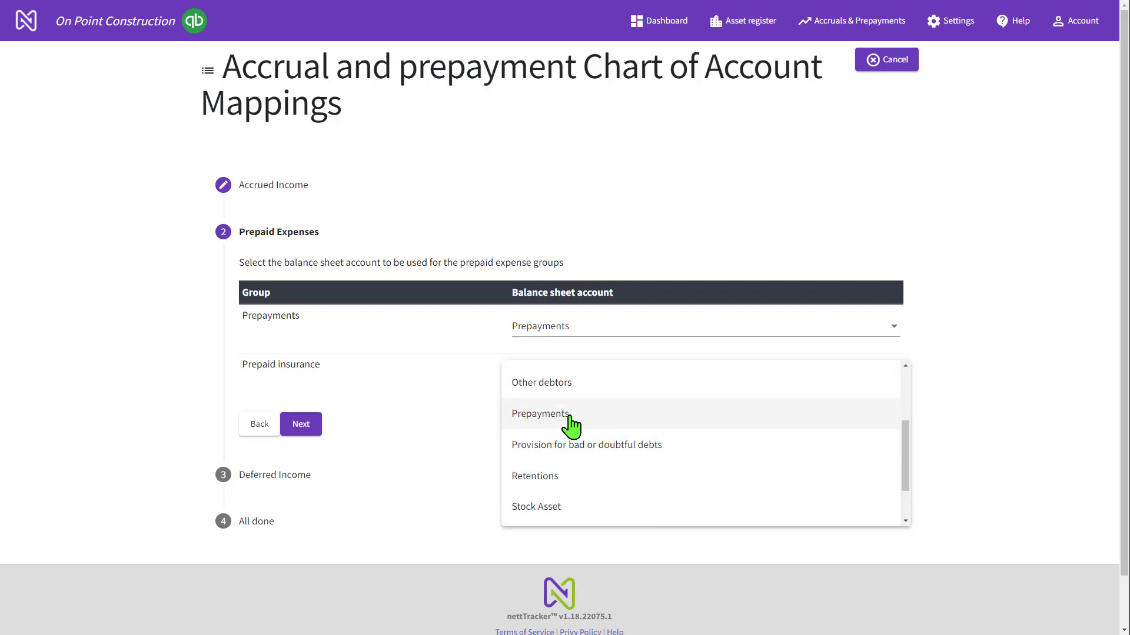
scroll(572, 425, up, 3)
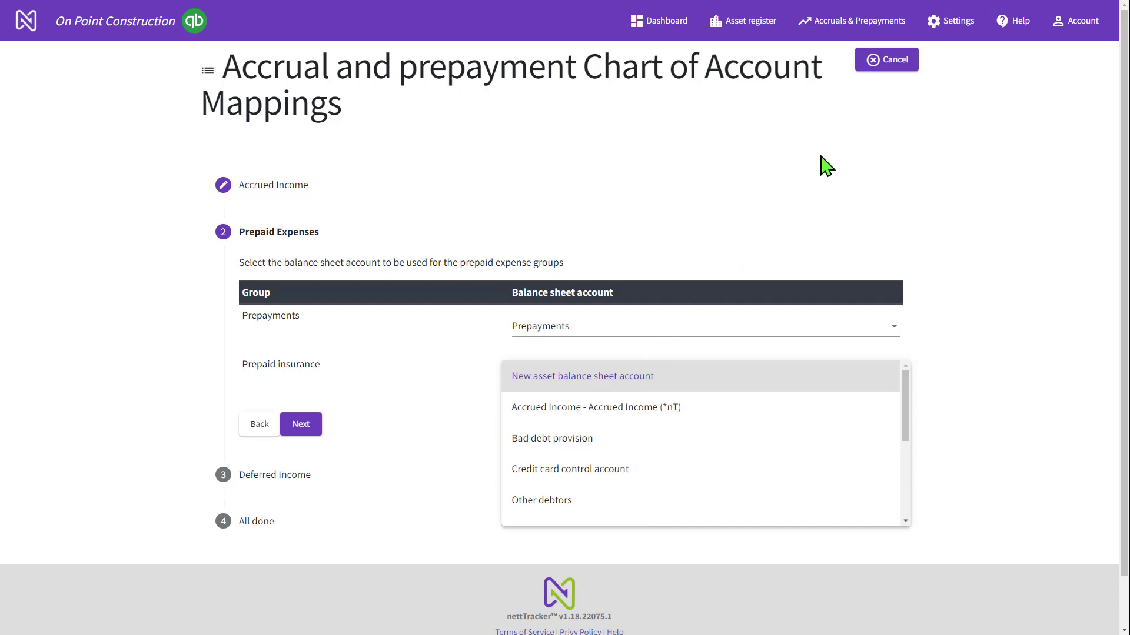
click(881, 61)
click(881, 62)
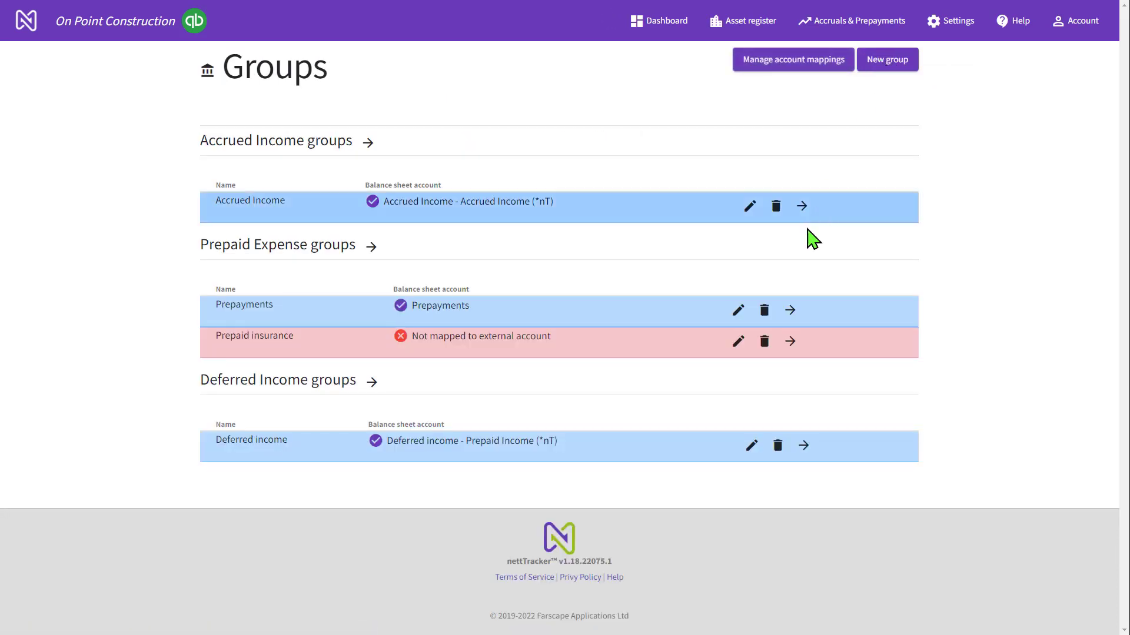
Step: Delete the Prepaid insurance group from the Prepaid Expense groups
click(765, 344)
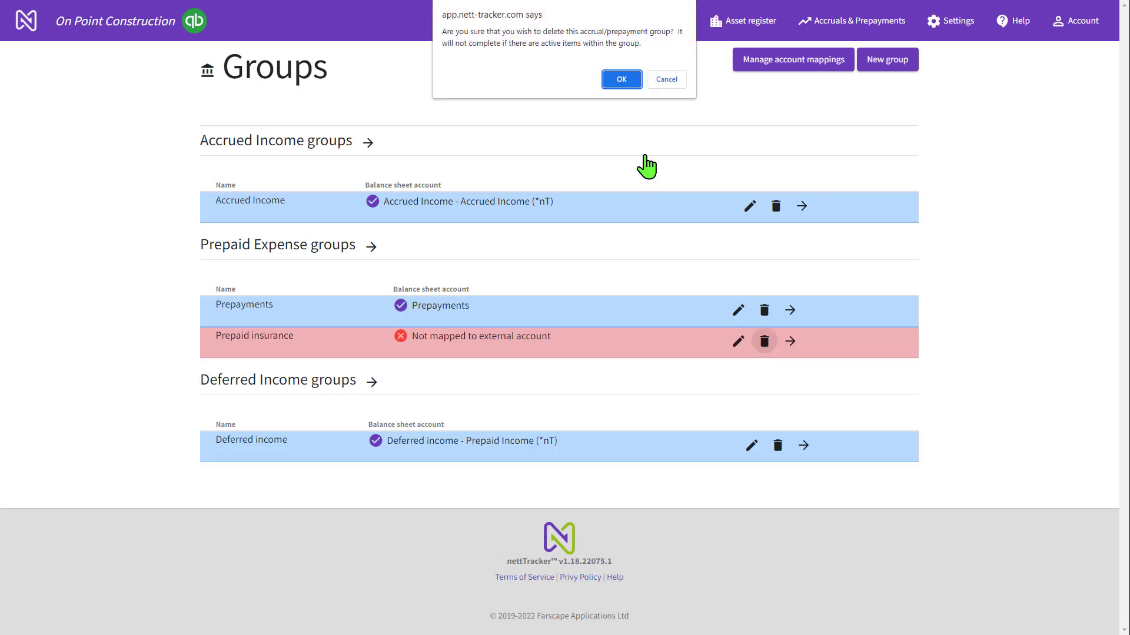
click(622, 81)
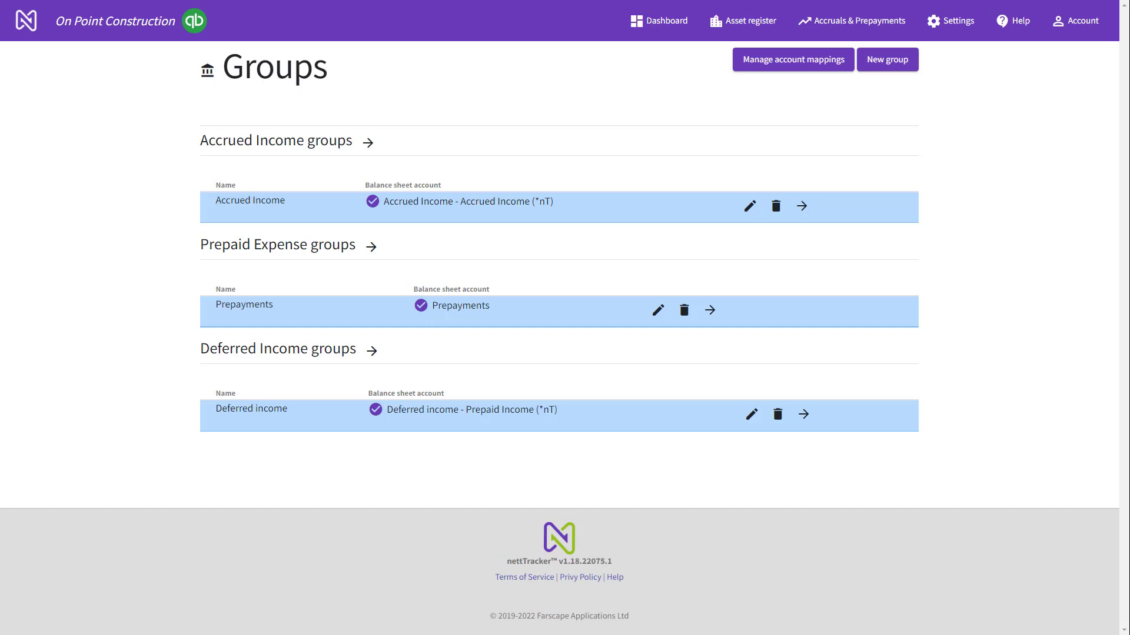
Step: Start a new accrual/prepayment of type Prepaid Expenses and assign it to the Prepayments group
click(857, 27)
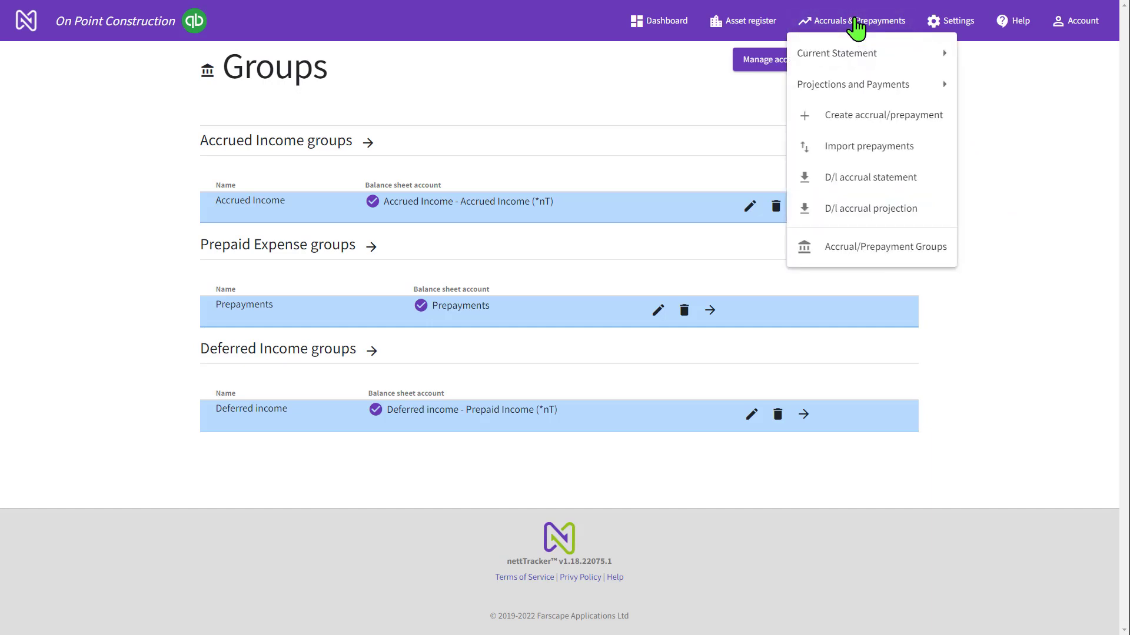
click(881, 127)
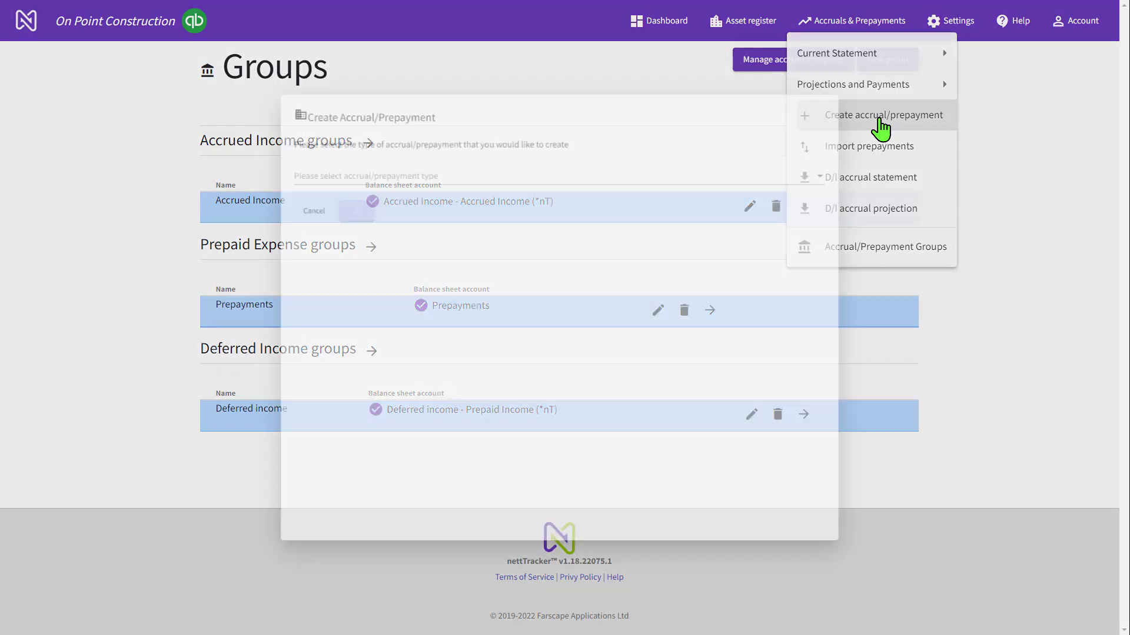
click(819, 159)
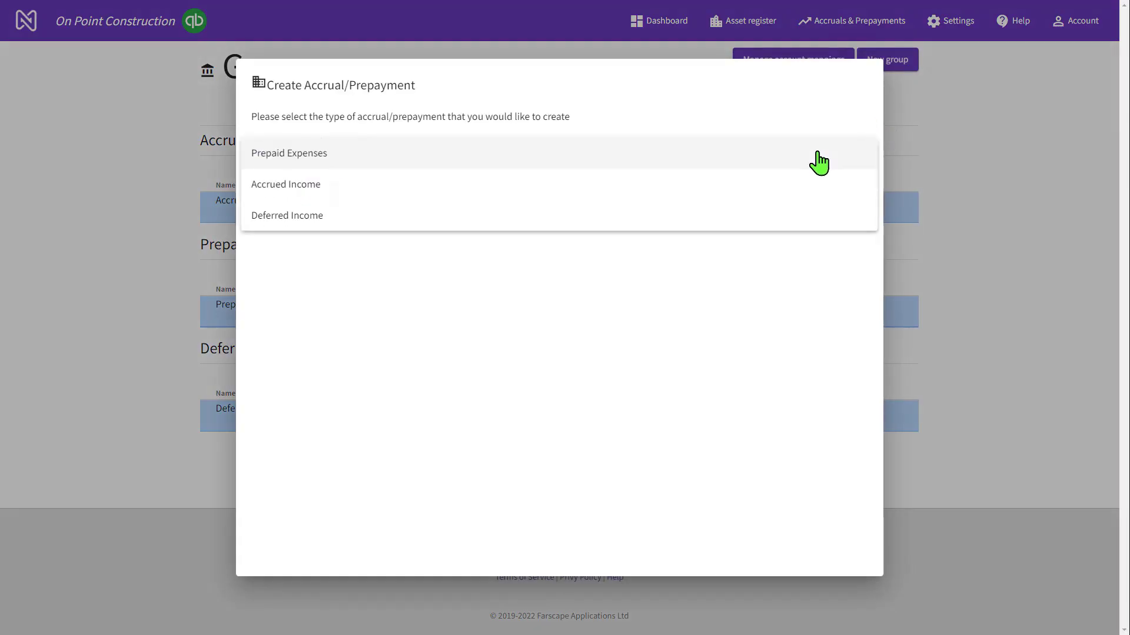
click(307, 157)
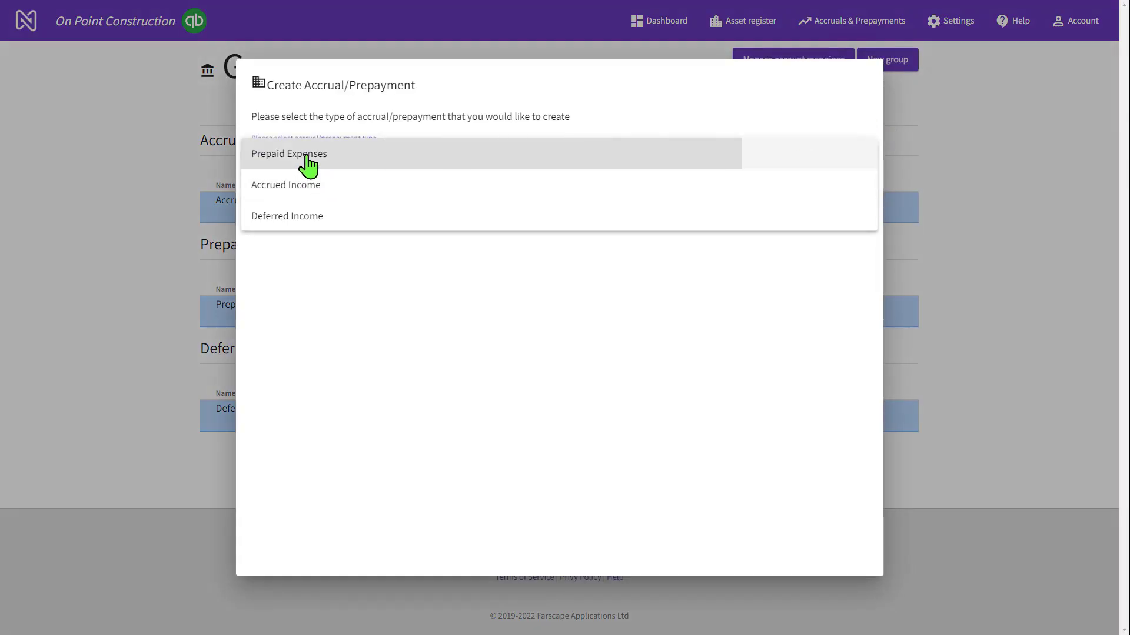
click(327, 231)
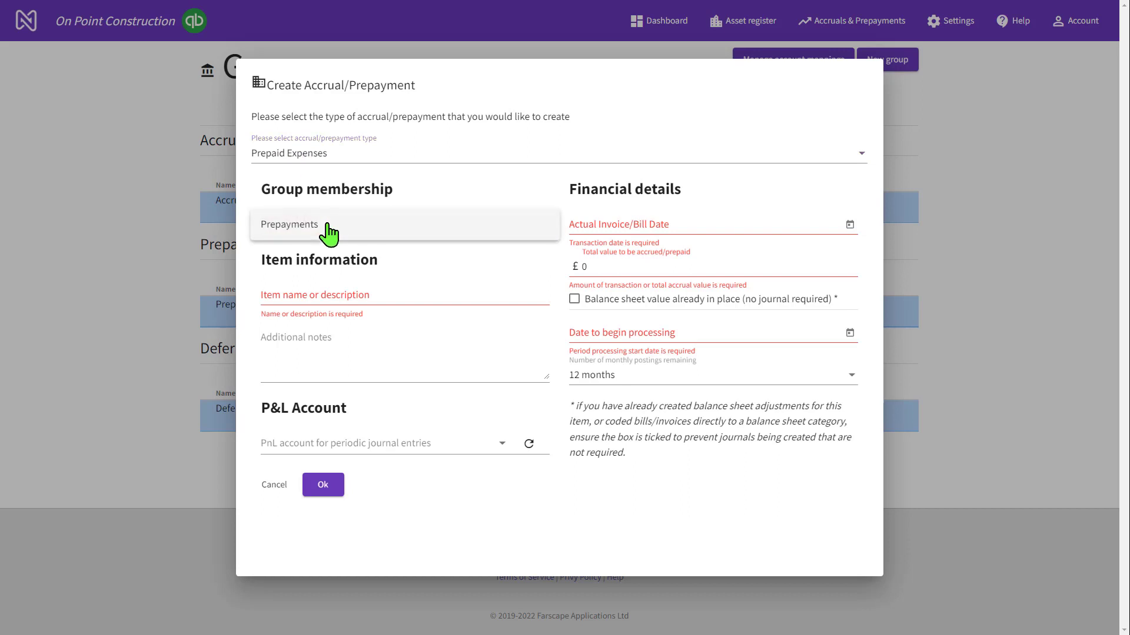
click(288, 231)
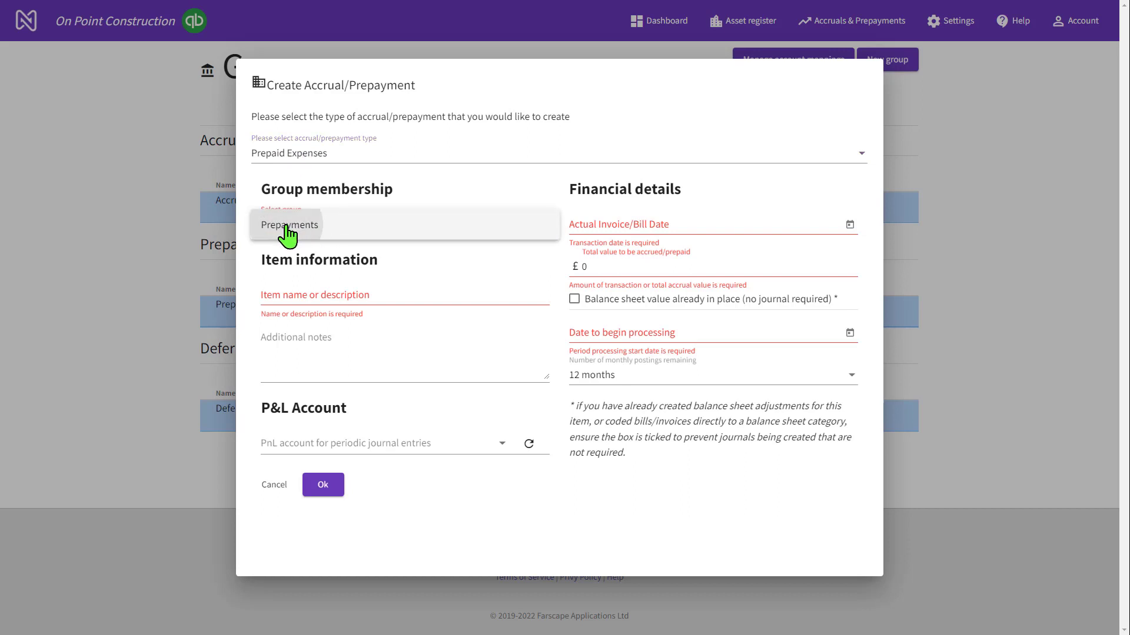
Step: Enter "Insurance prepaid" as the name of the new prepaid expense item
click(310, 296)
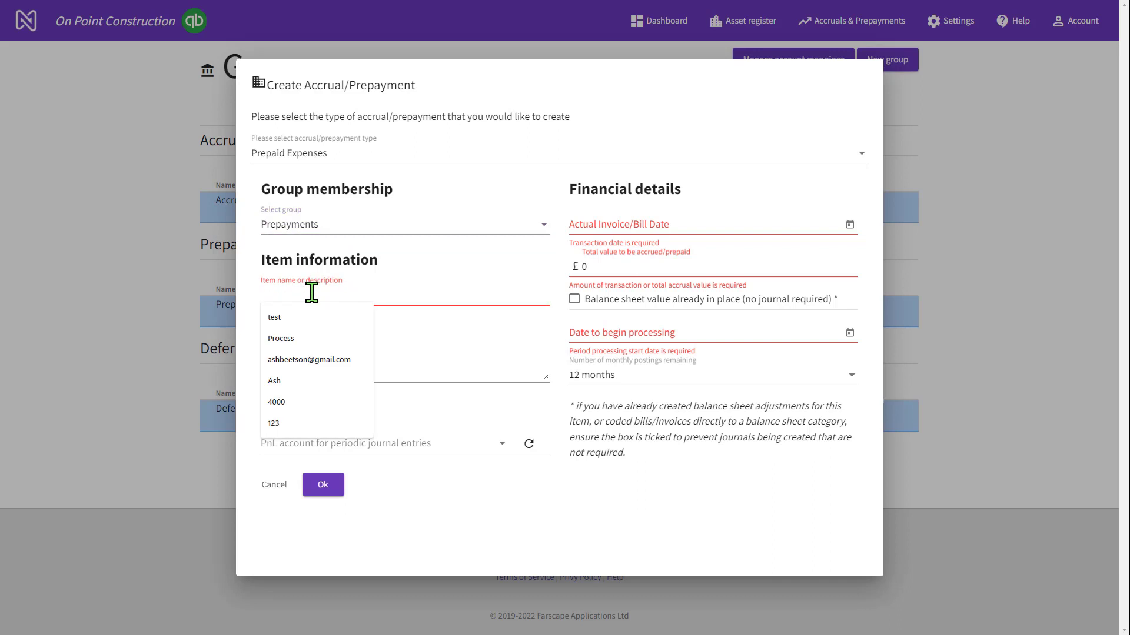
text(Insrua)
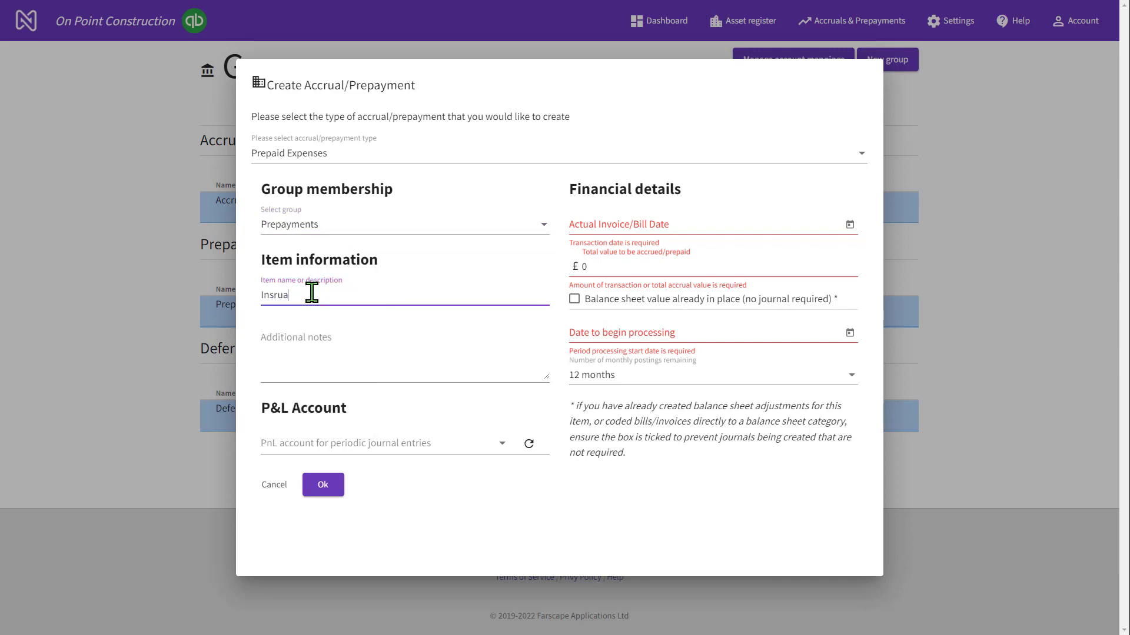
text(n)
key(BackSpace)
key(BackSpace)
key(BackSpace)
key(BackSpace)
text(urance prepaid)
Step: Choose Insurance as the P&L account for the periodic journal entries and refresh the account list
click(482, 450)
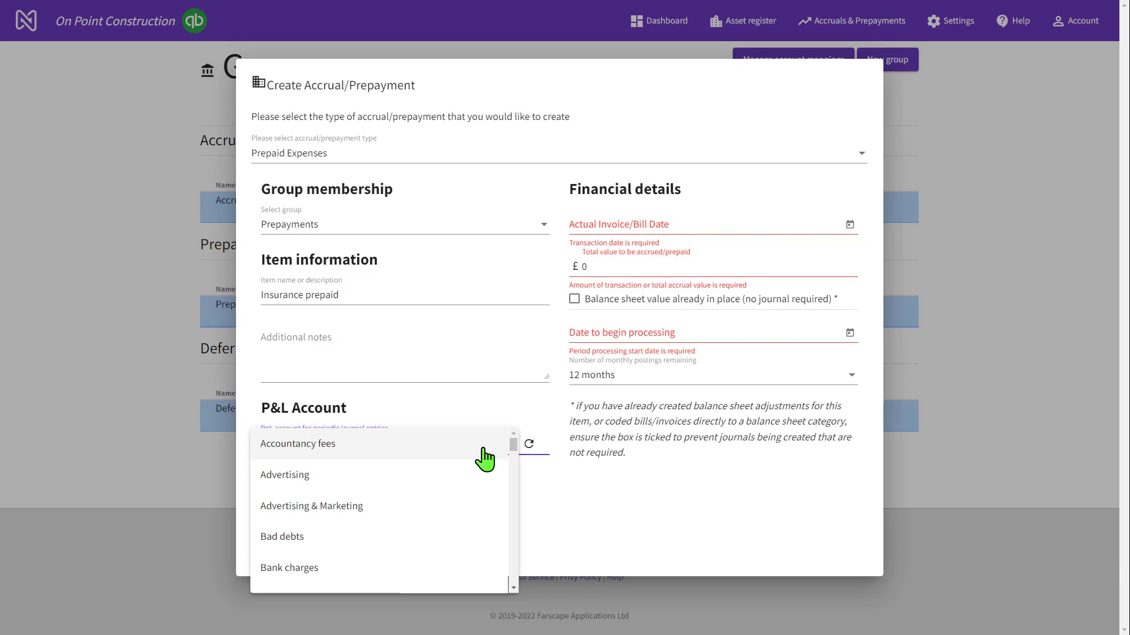
scroll(484, 459, down, 5)
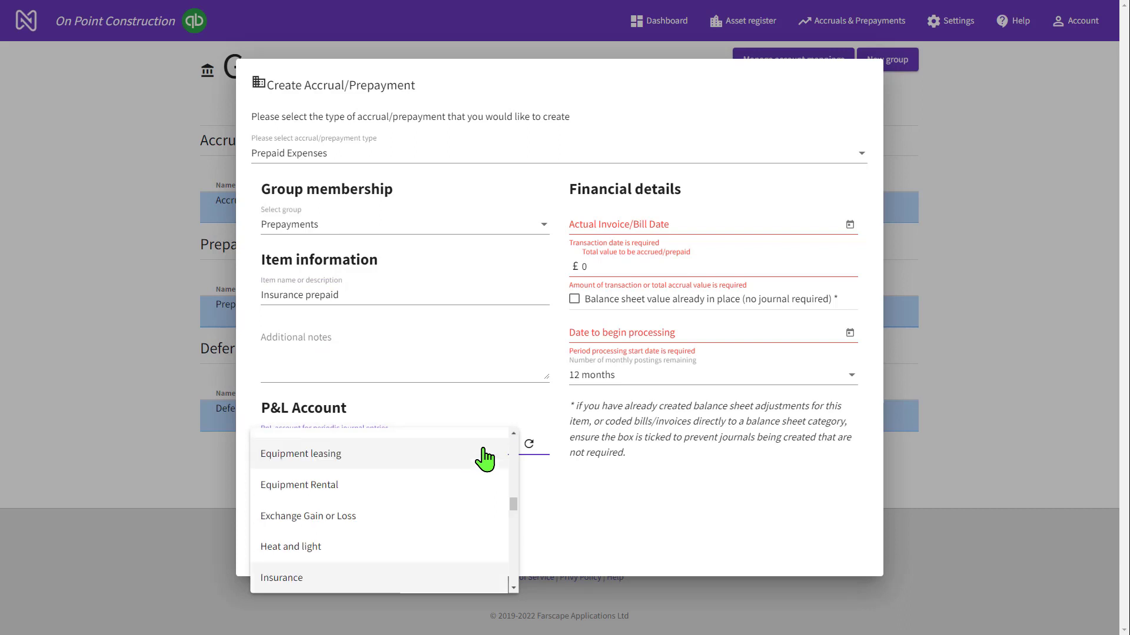
click(293, 579)
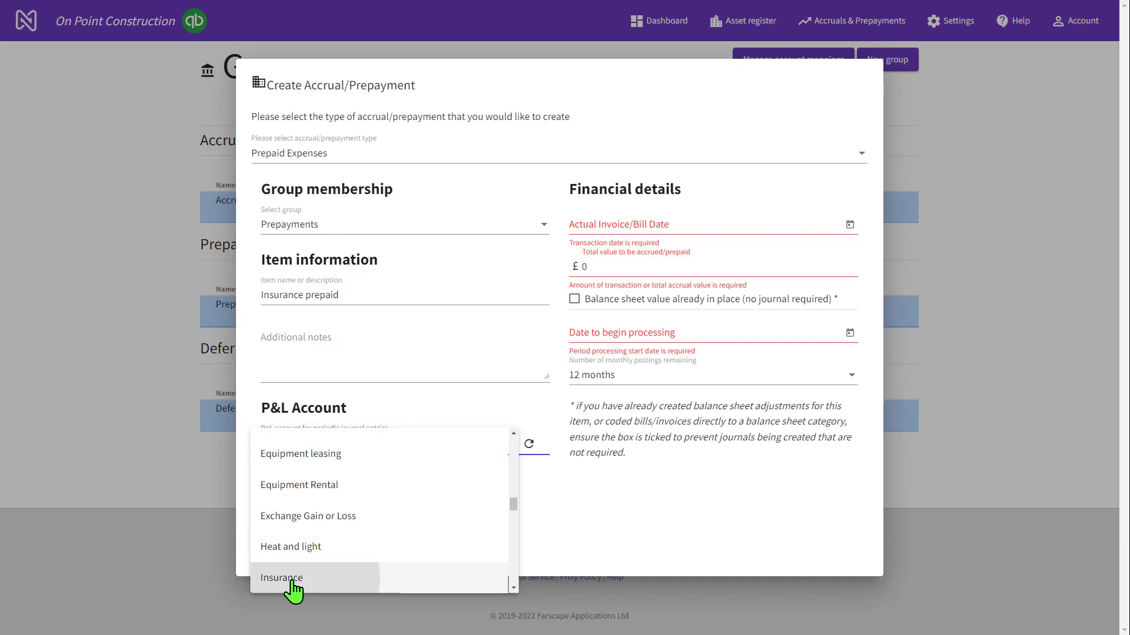
click(529, 446)
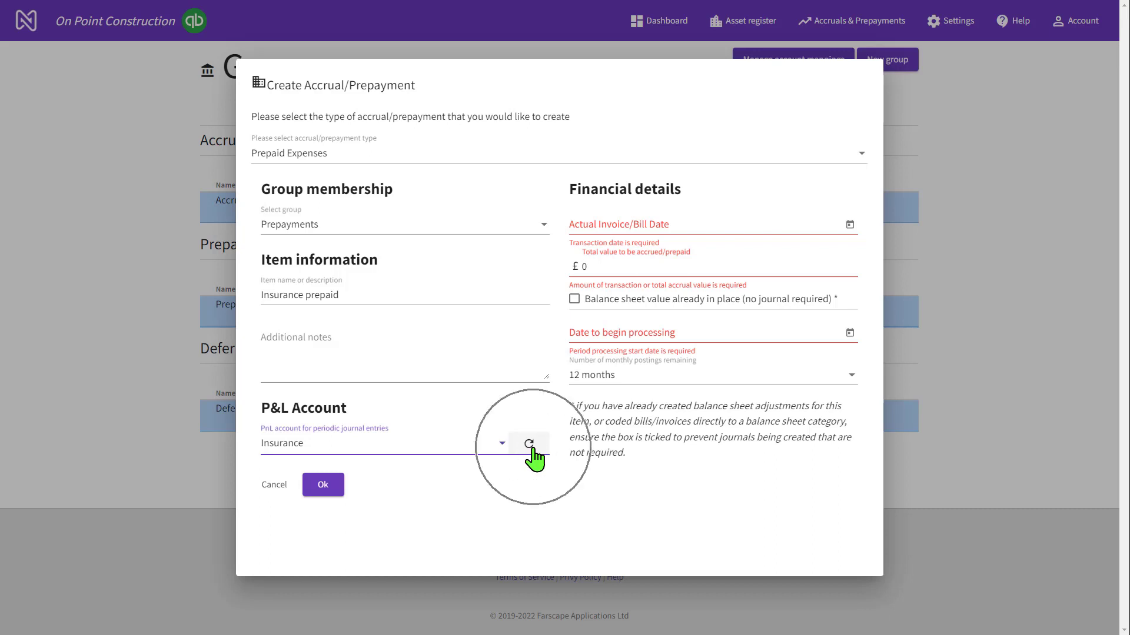
click(532, 449)
click(533, 449)
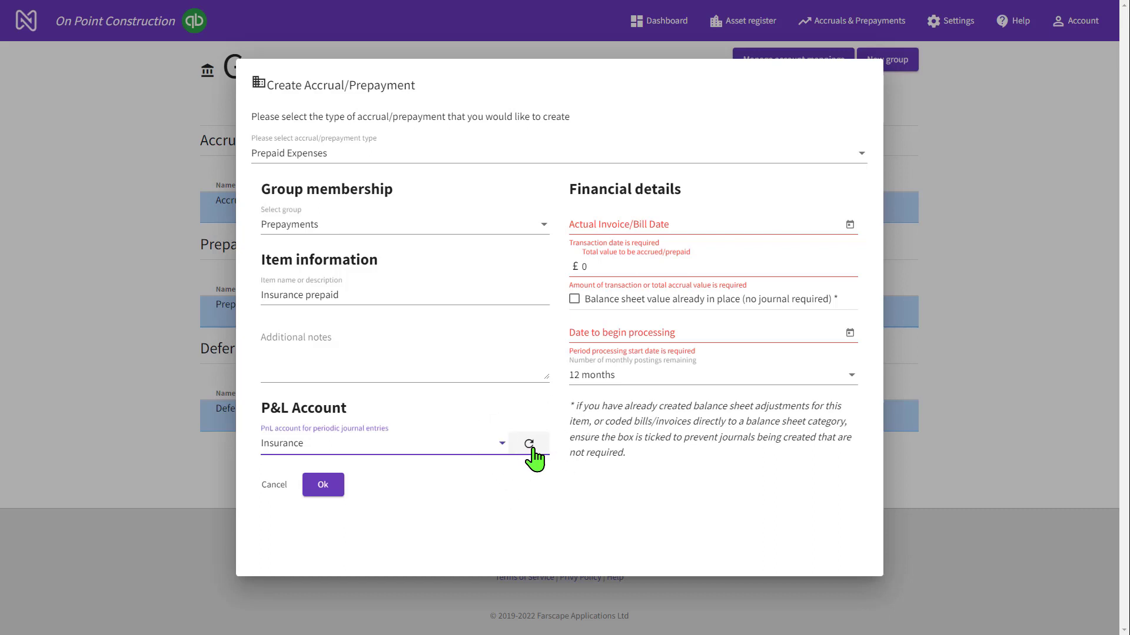
Step: Set the actual invoice/bill date to 05/01/2021 and the total value to be prepaid to £1335
click(849, 225)
click(849, 226)
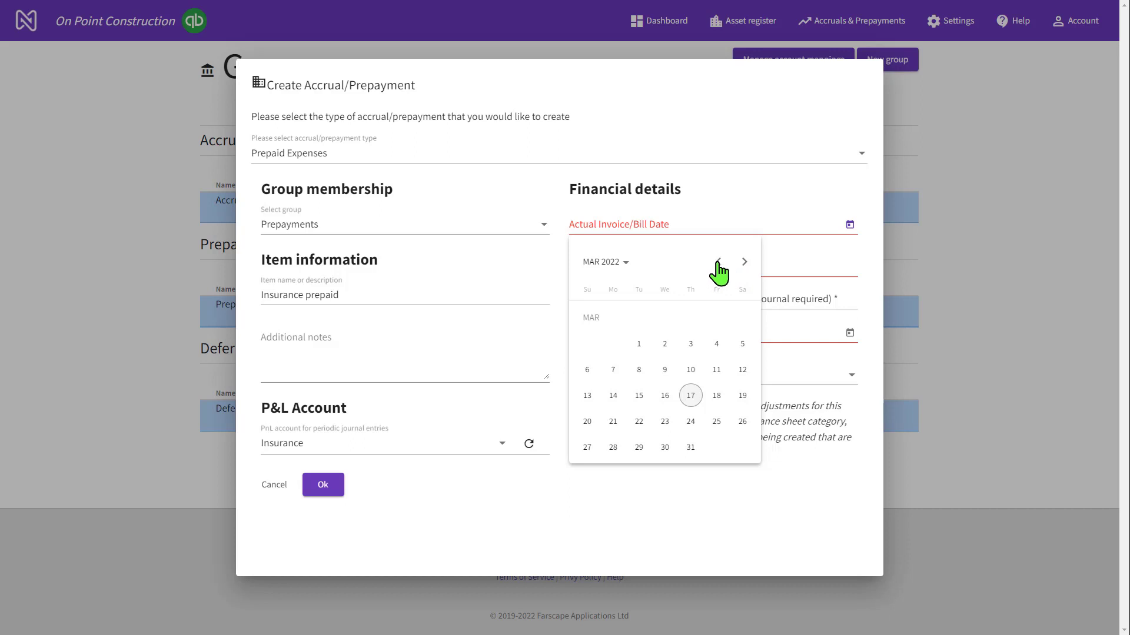
click(618, 263)
click(642, 331)
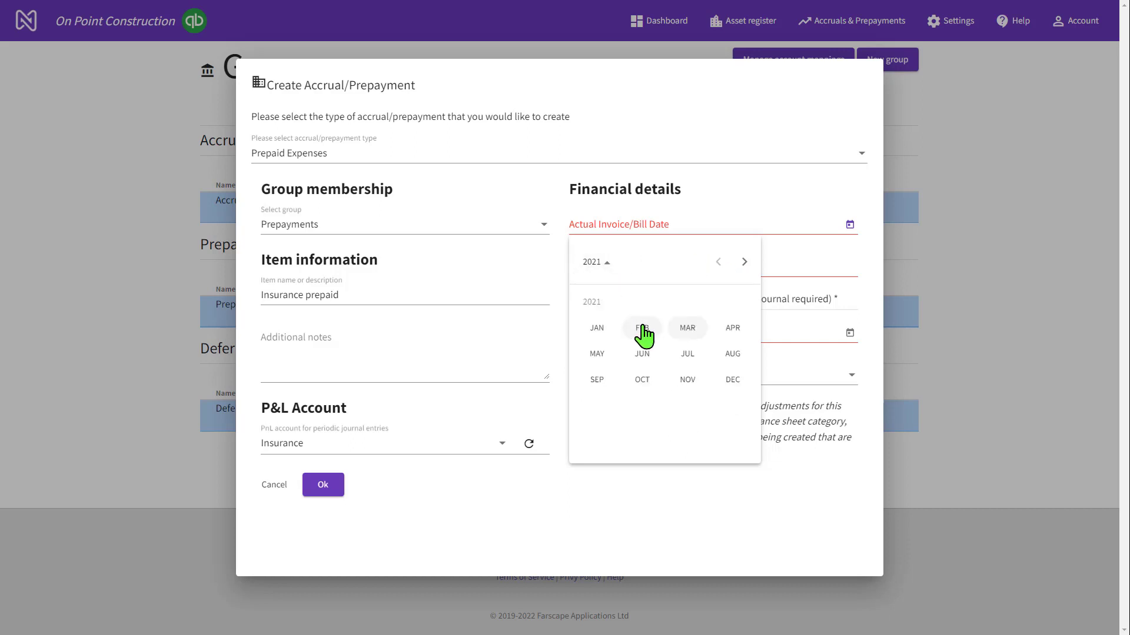
click(597, 330)
click(641, 346)
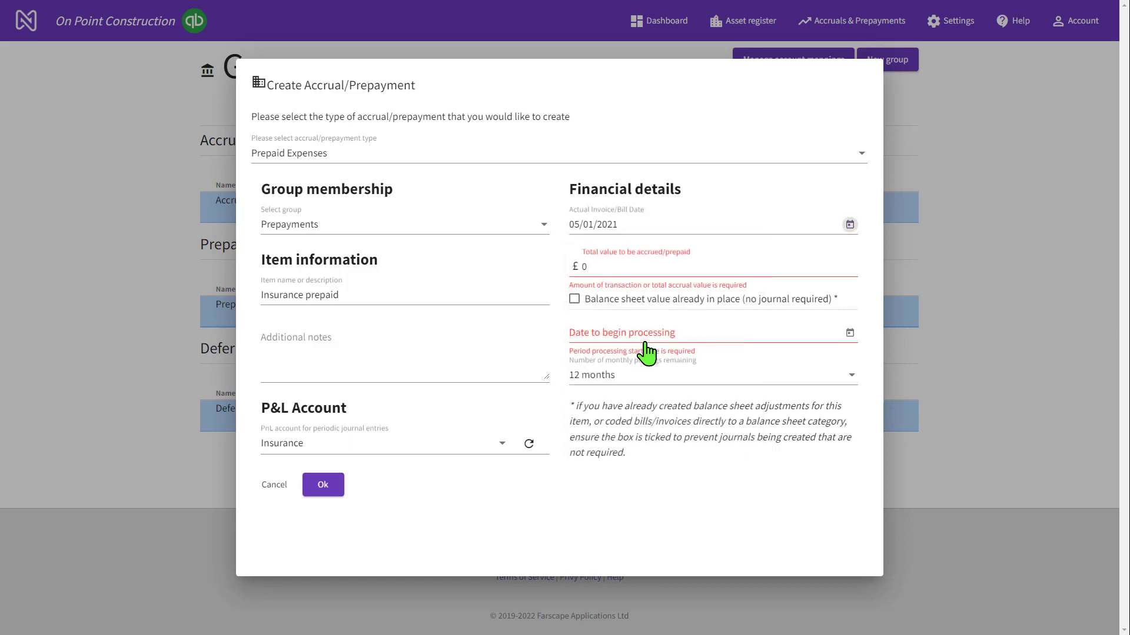
click(610, 266)
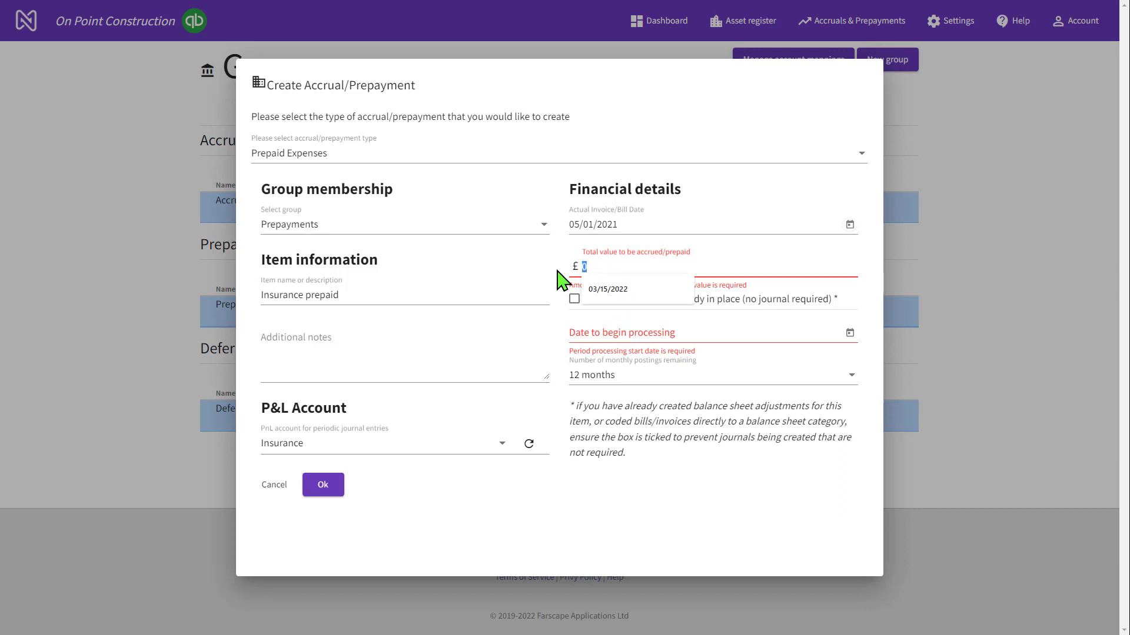
text(1335)
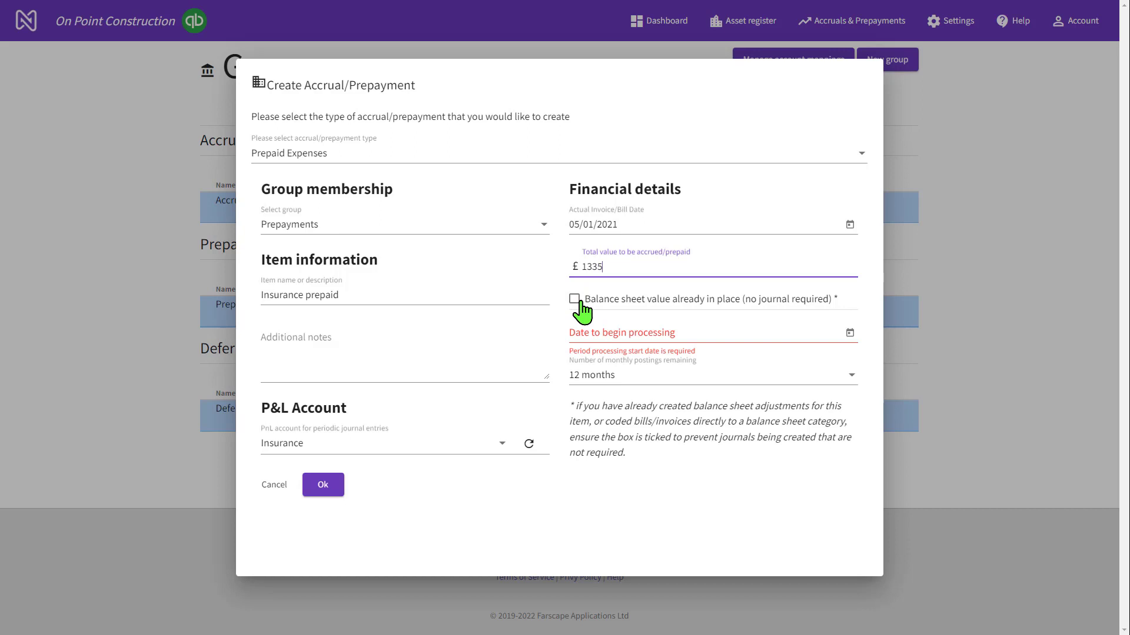
Step: Set the date to begin processing to 06/01/2021 and save the insurance prepaid expense item with 12 monthly postings
click(850, 333)
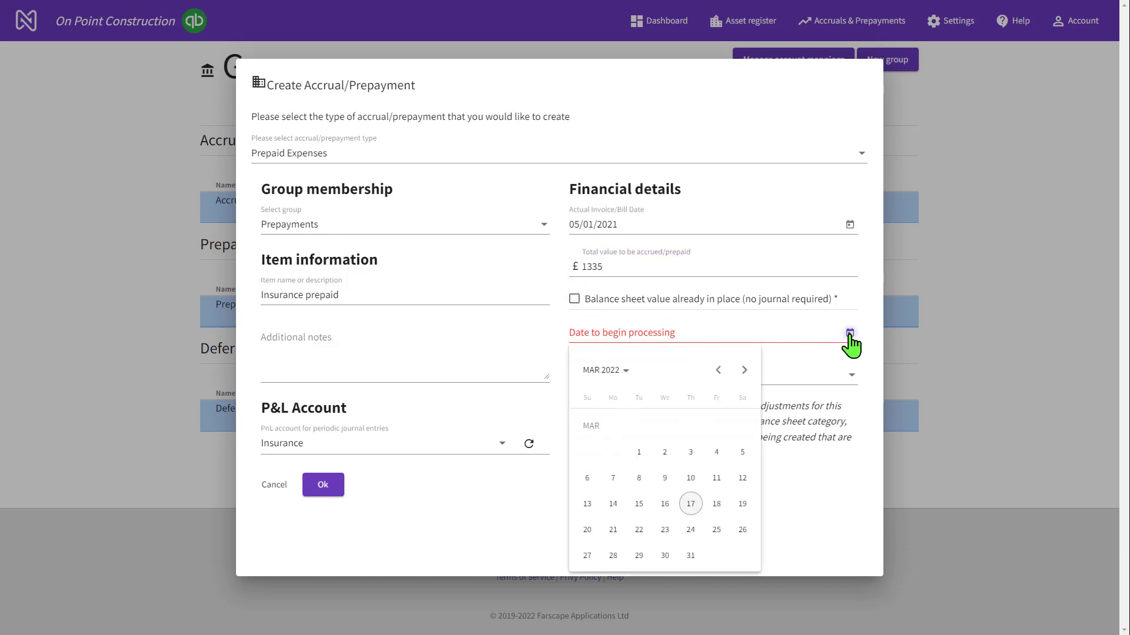
click(621, 372)
click(643, 438)
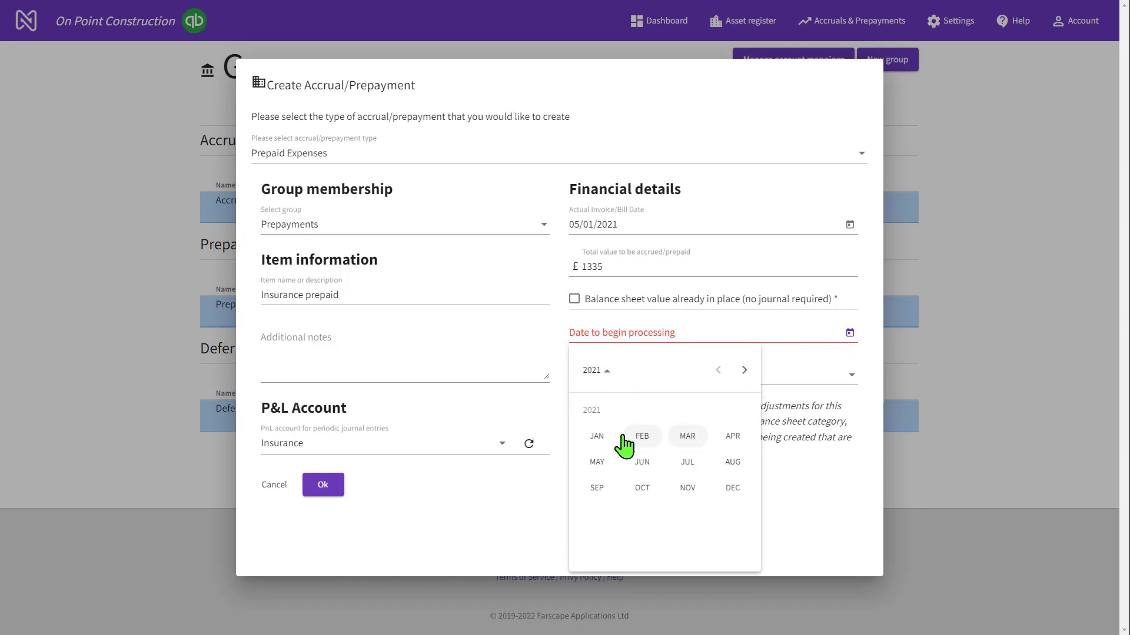
click(595, 441)
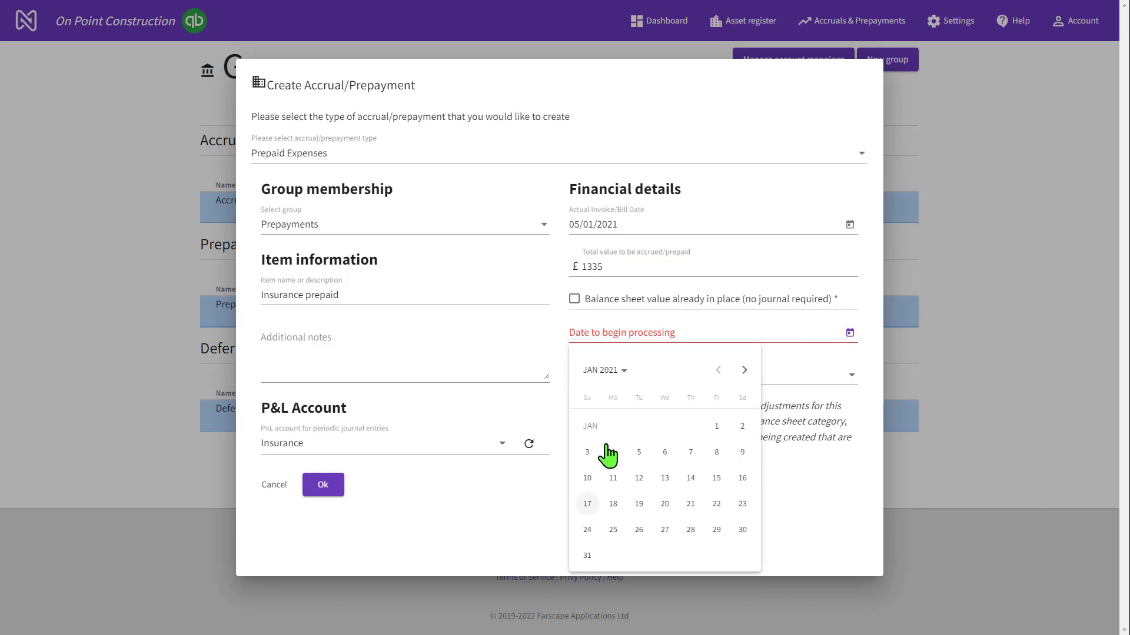
click(665, 452)
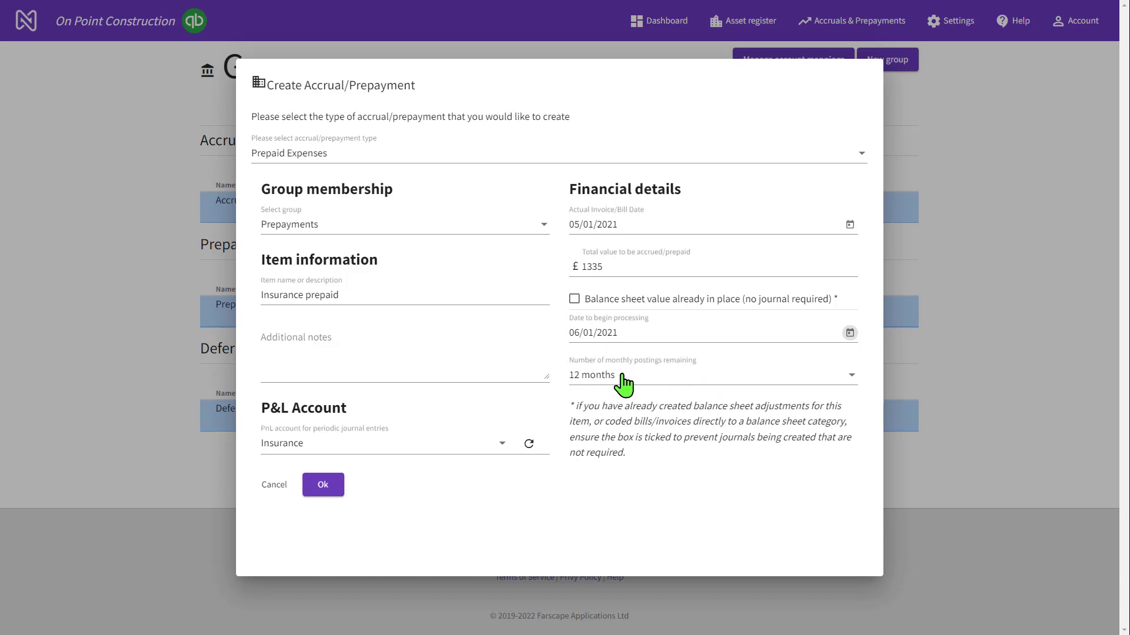
click(327, 491)
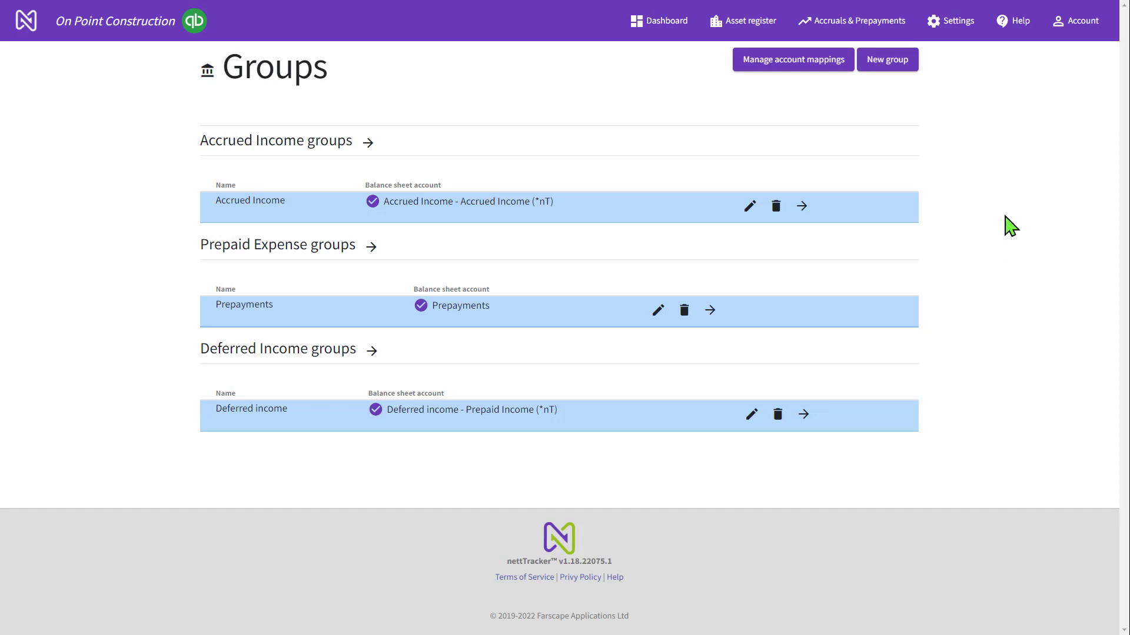
Step: Open the current statement for prepaid expenses and review the Prepayments items and group totals
click(864, 26)
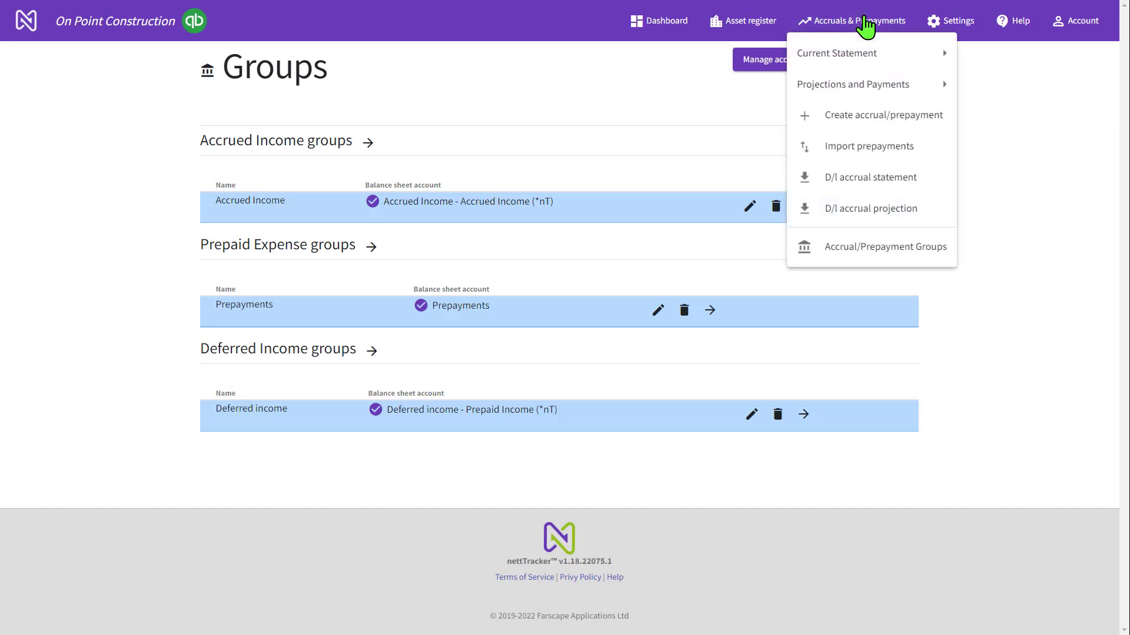
mouse_move(847, 59)
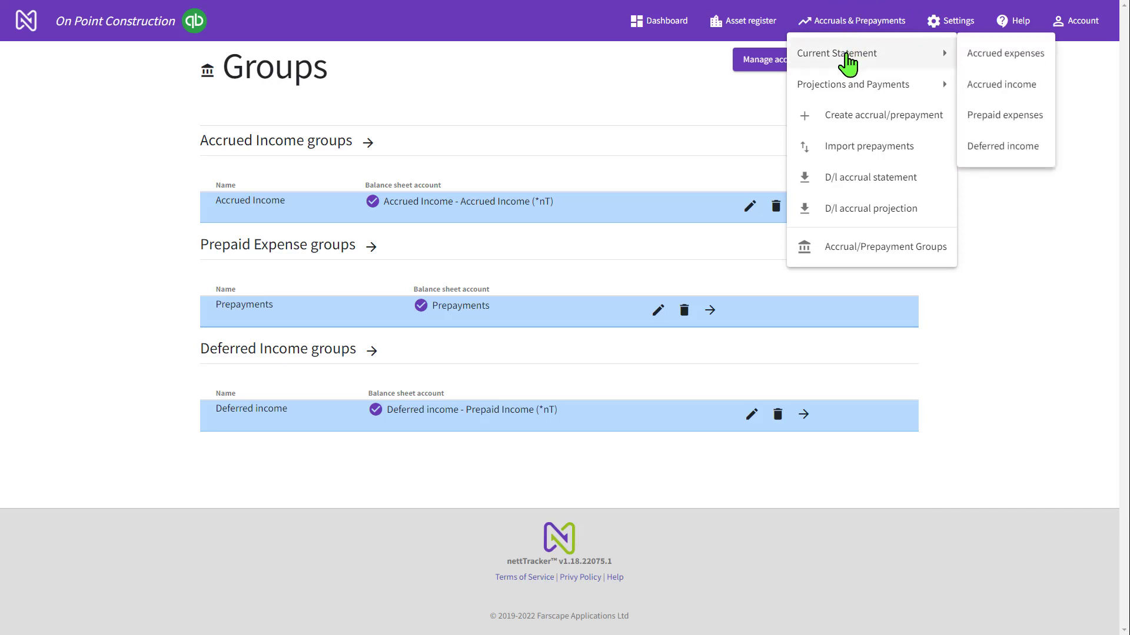
click(1016, 120)
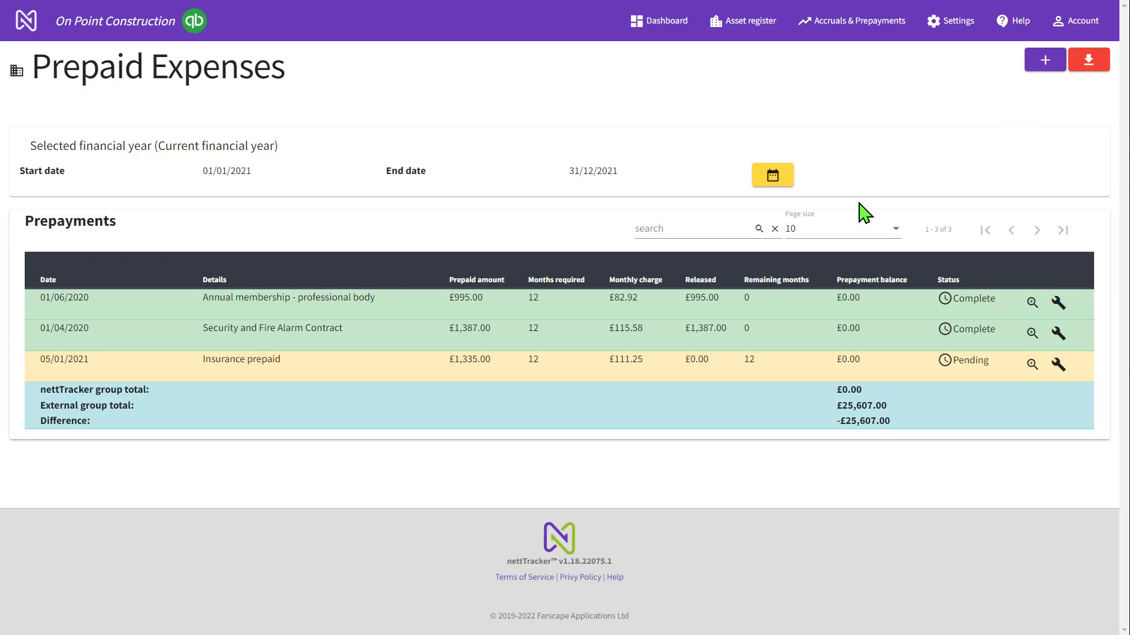
click(815, 230)
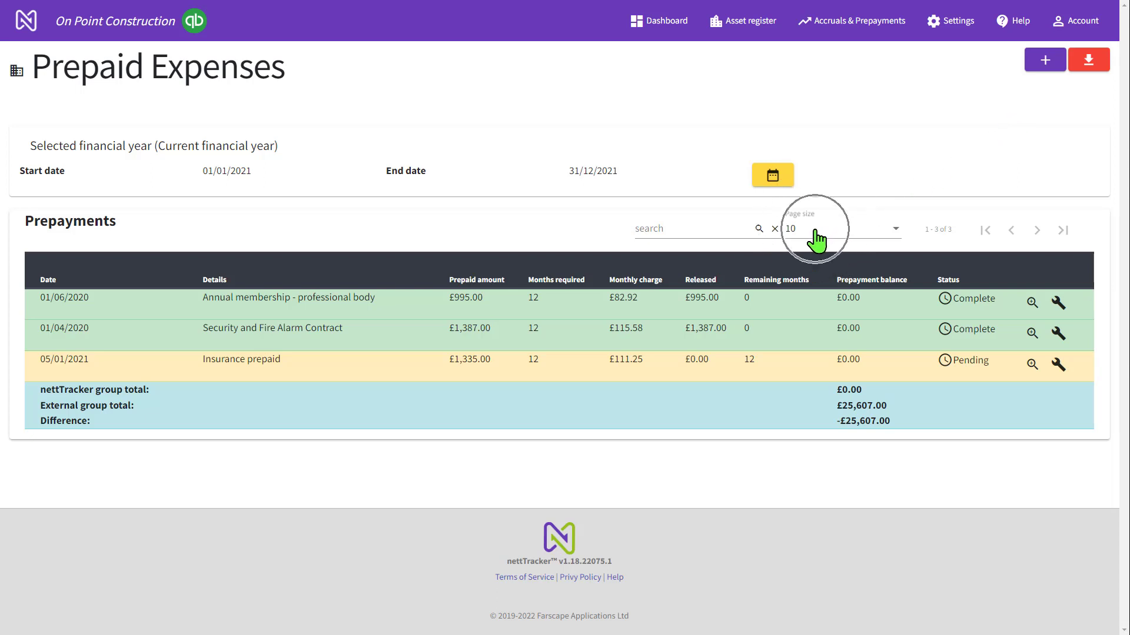
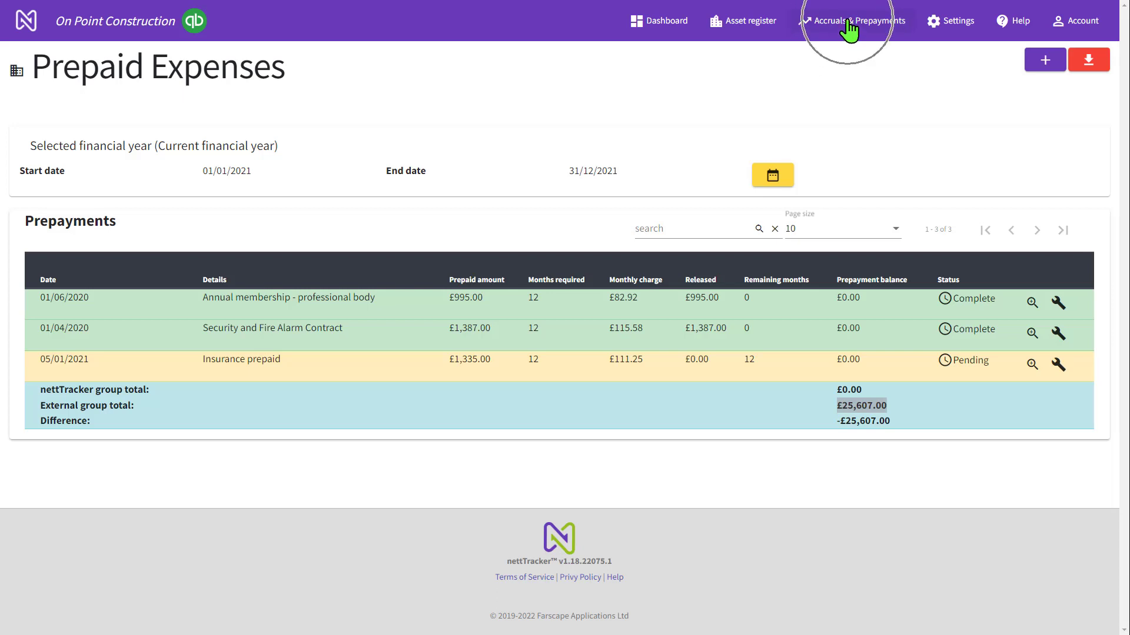
Step: Upload the "On Point - Prepayment Upload" spreadsheet as a prepayments import and complete the import
click(849, 30)
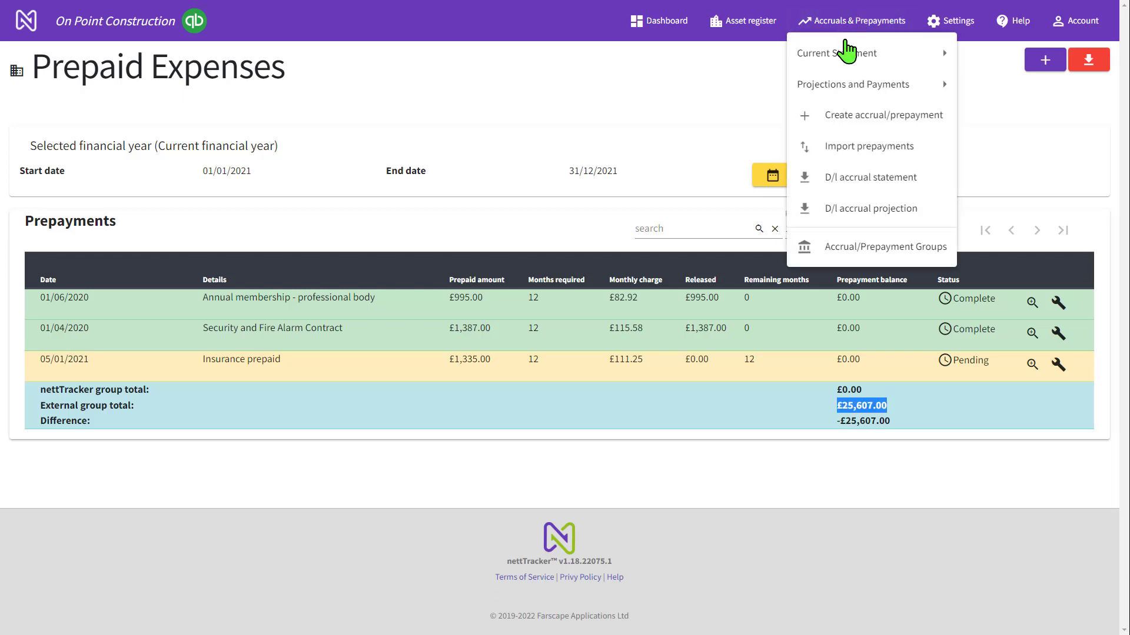
click(852, 156)
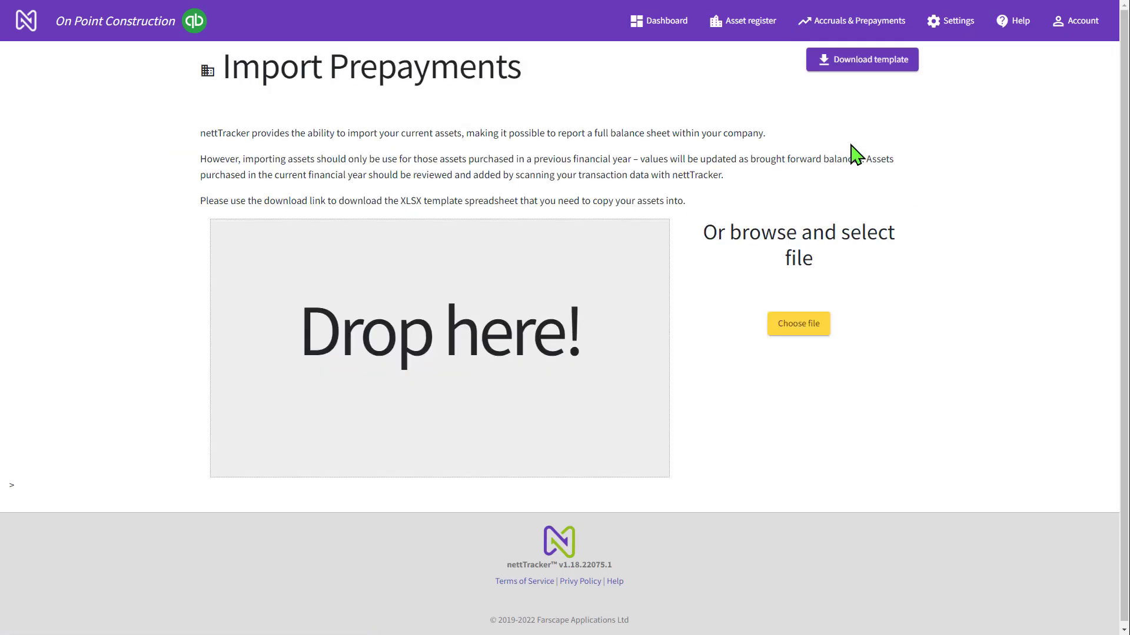
click(863, 67)
click(813, 320)
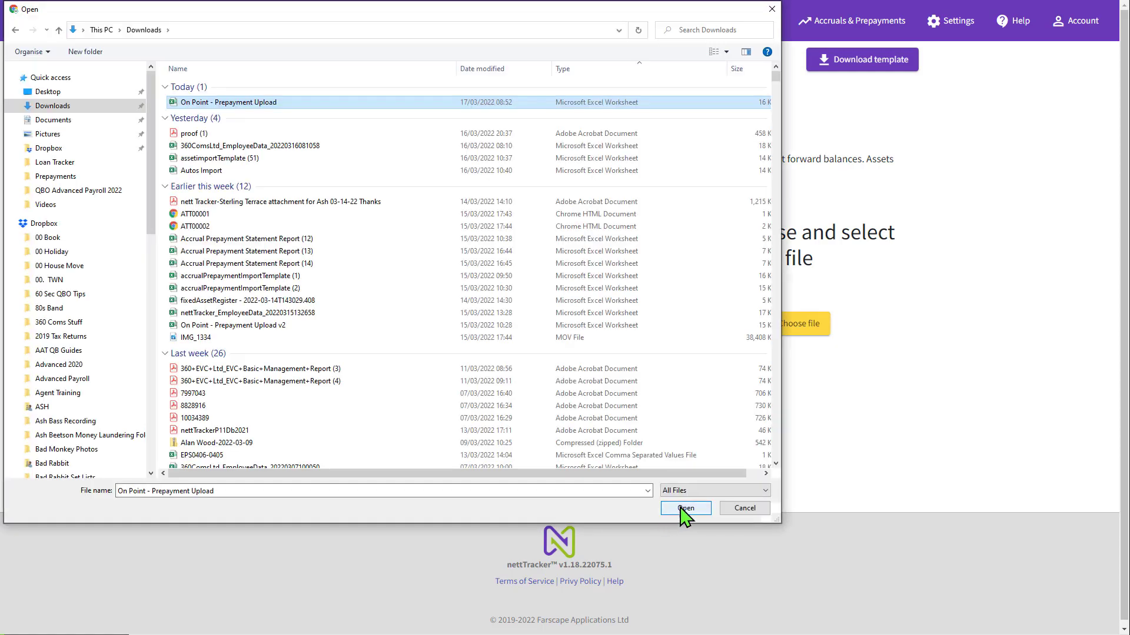
click(686, 508)
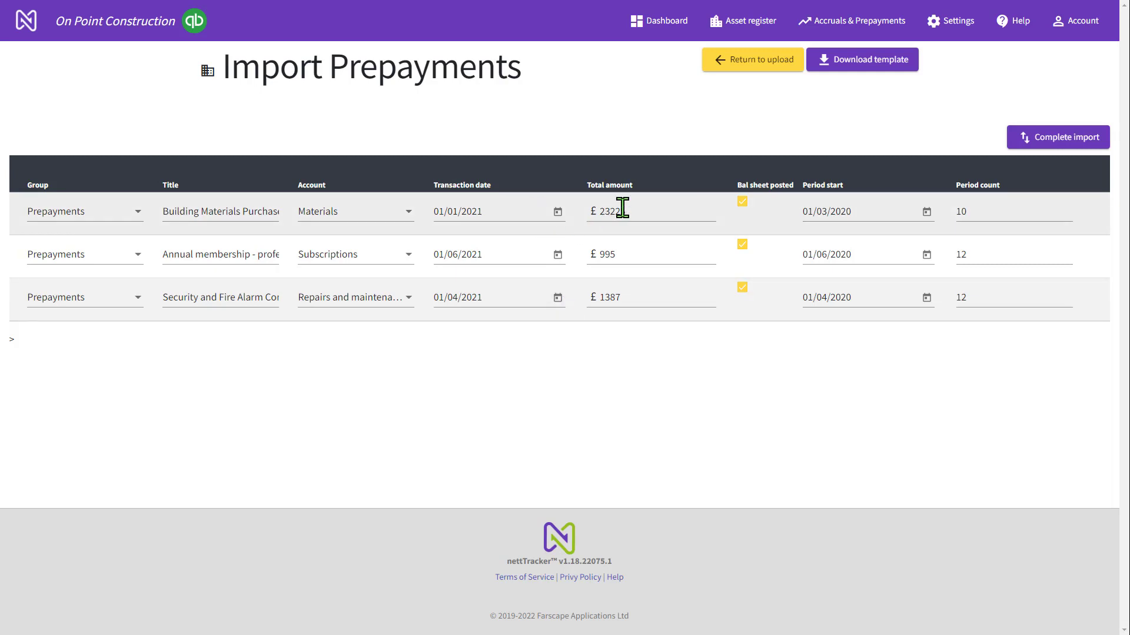
click(643, 207)
click(1065, 141)
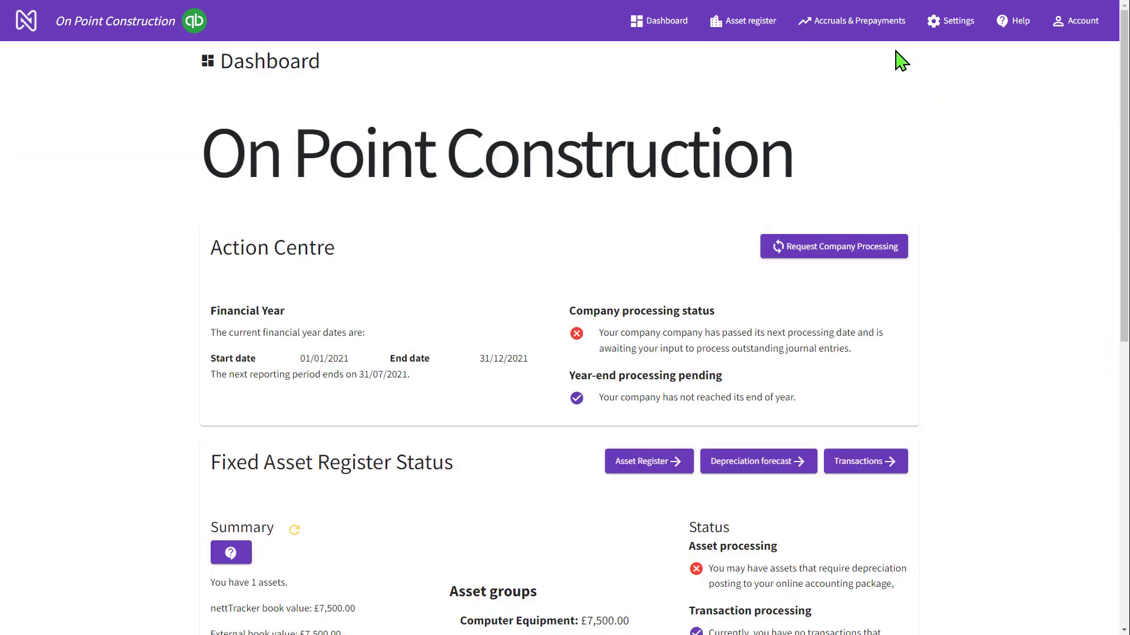
Step: Return to the prepaid expenses current statement and check the imported items against the external group total
click(868, 26)
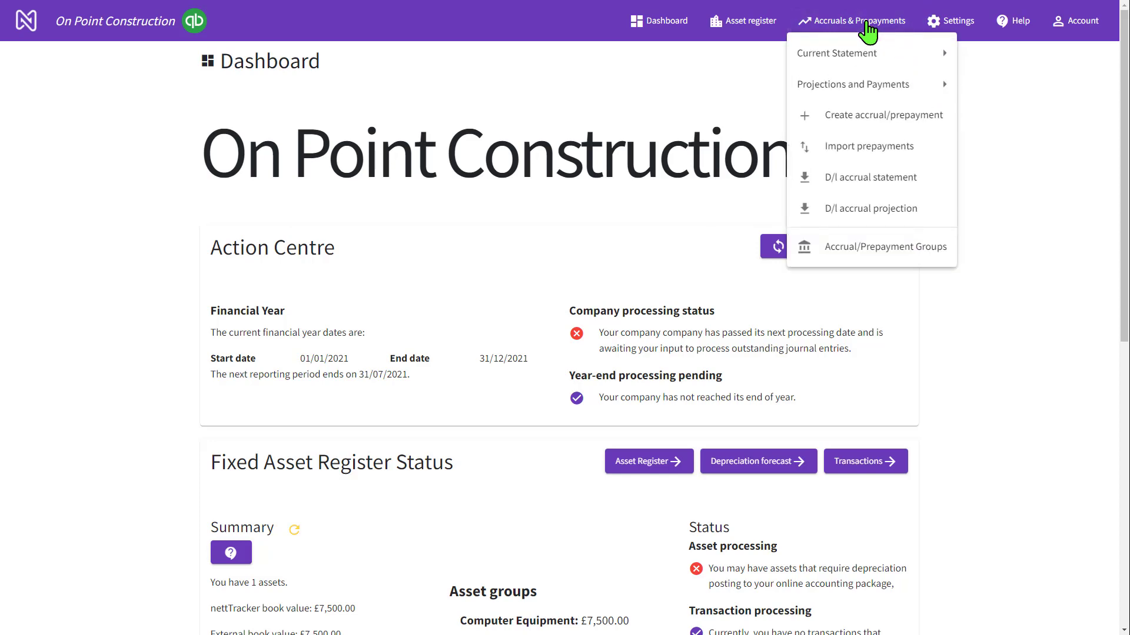
mouse_move(868, 59)
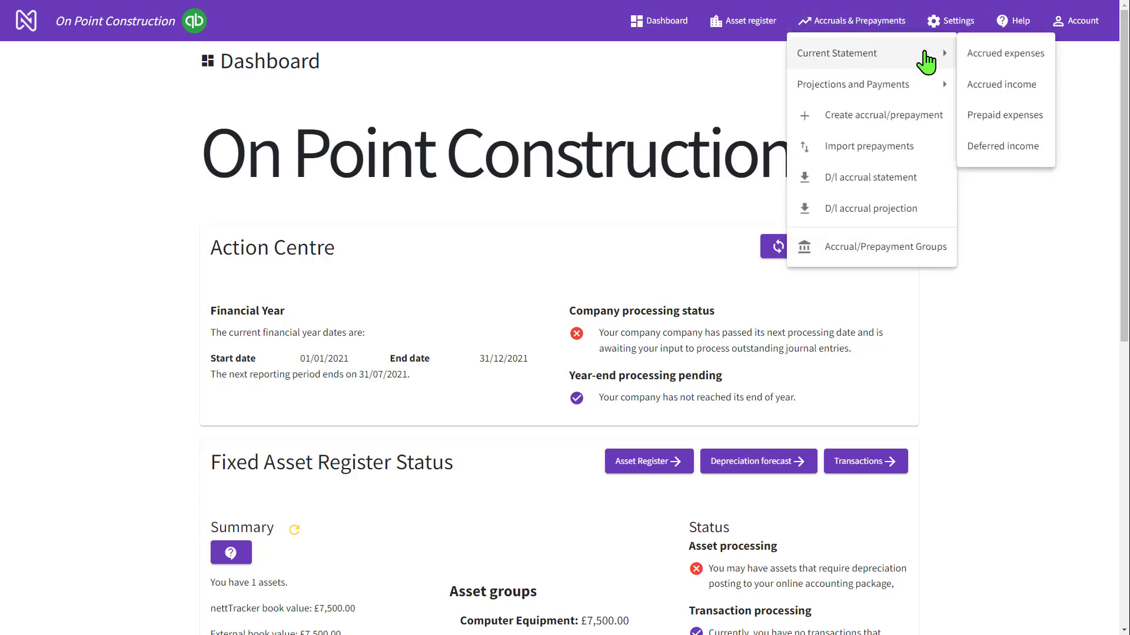
click(1023, 128)
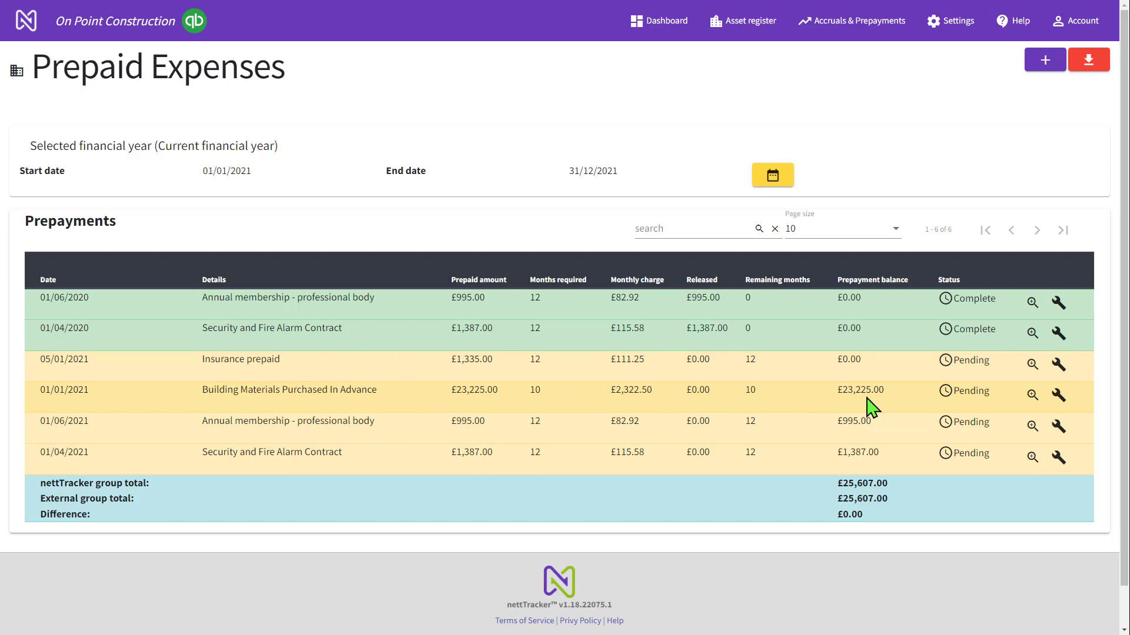
click(978, 400)
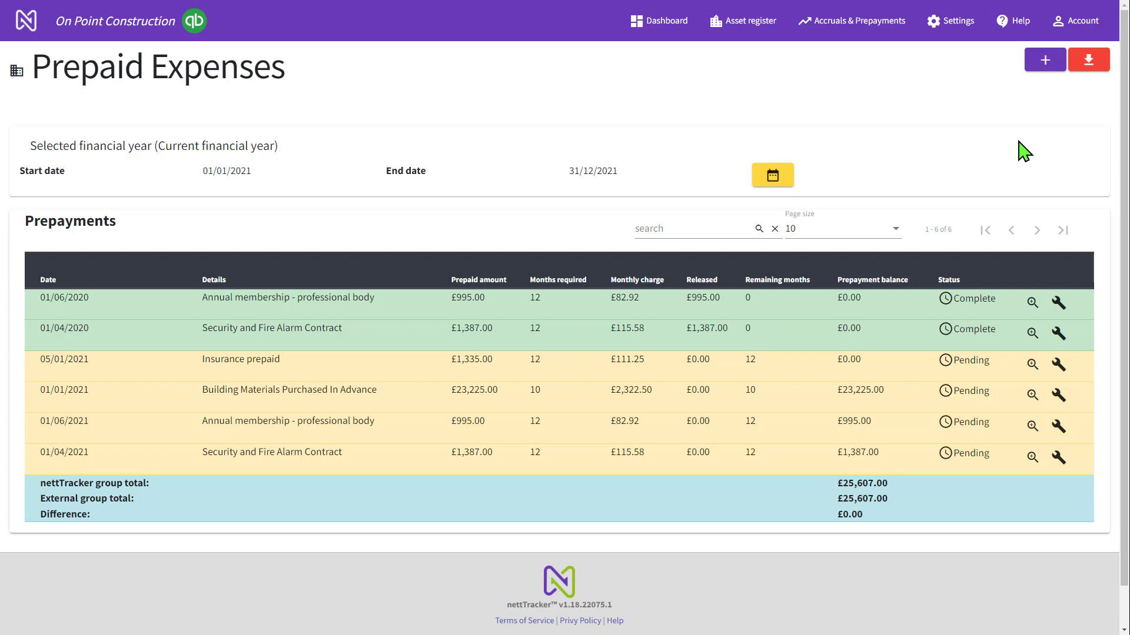
Step: Open the prepaid expenses projection and examine each item's monthly postings, including the insurance balance sheet entry and the upcoming periods
click(844, 21)
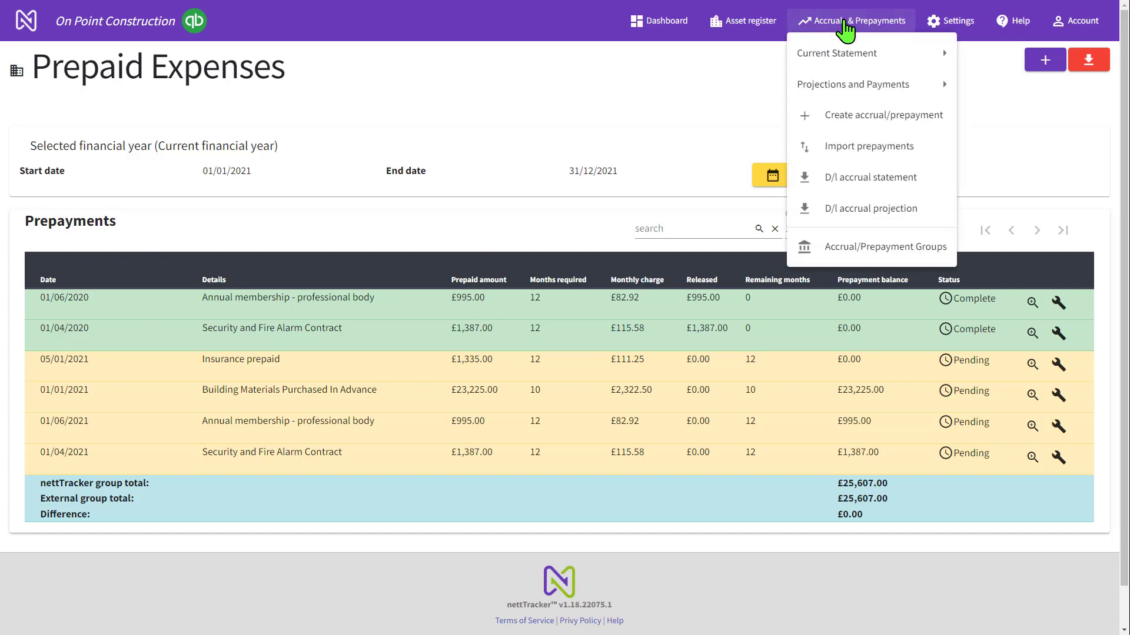
click(838, 85)
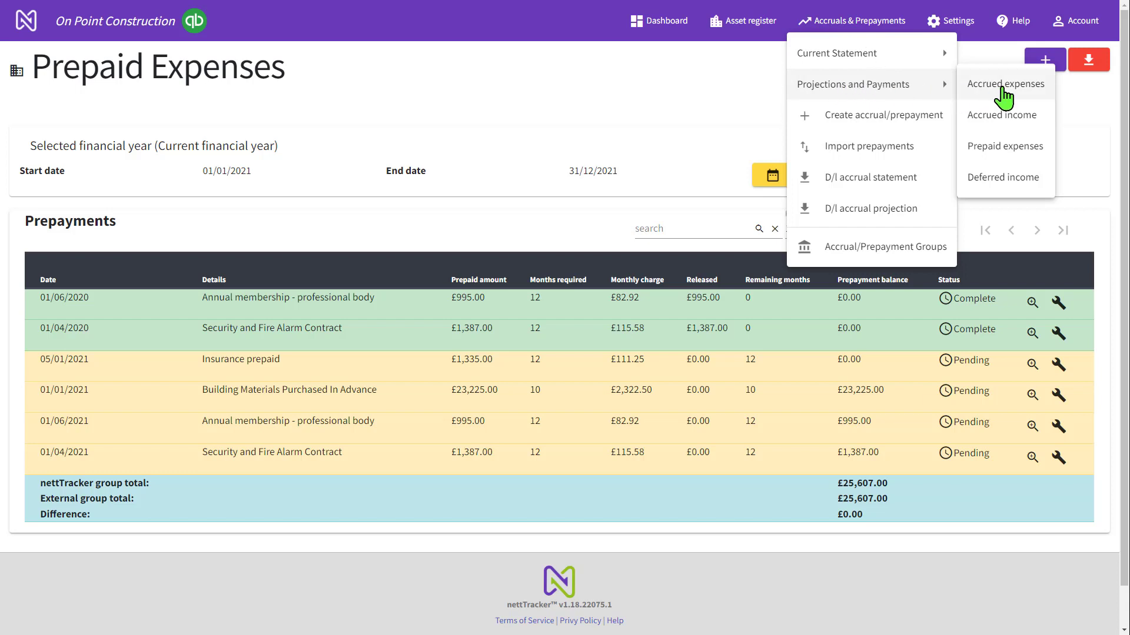
click(1016, 159)
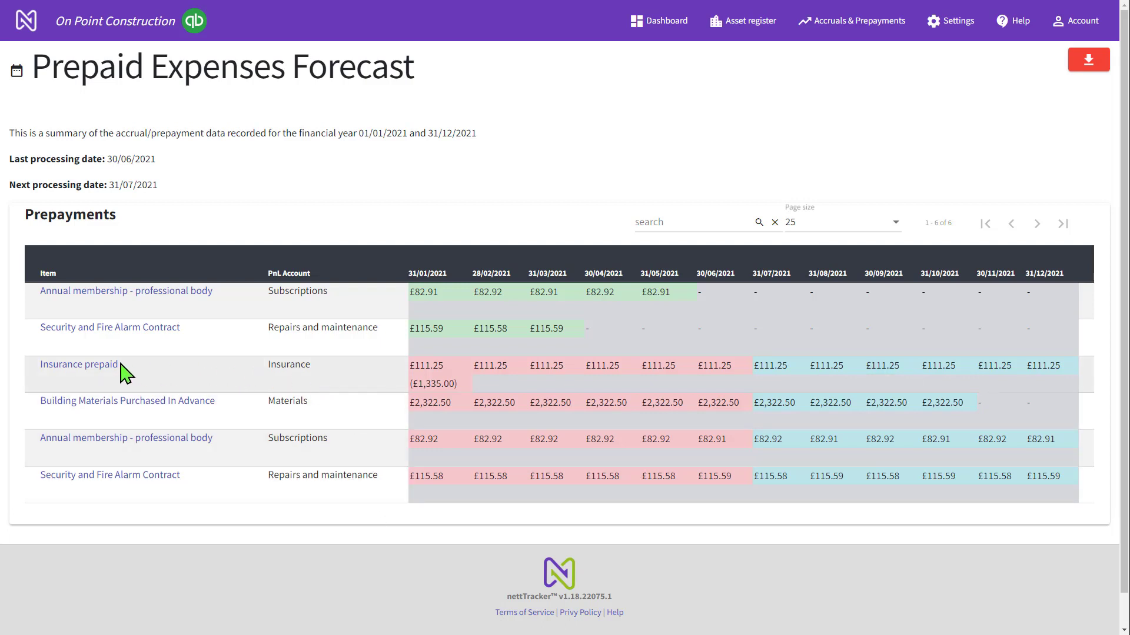
key(ctrl)
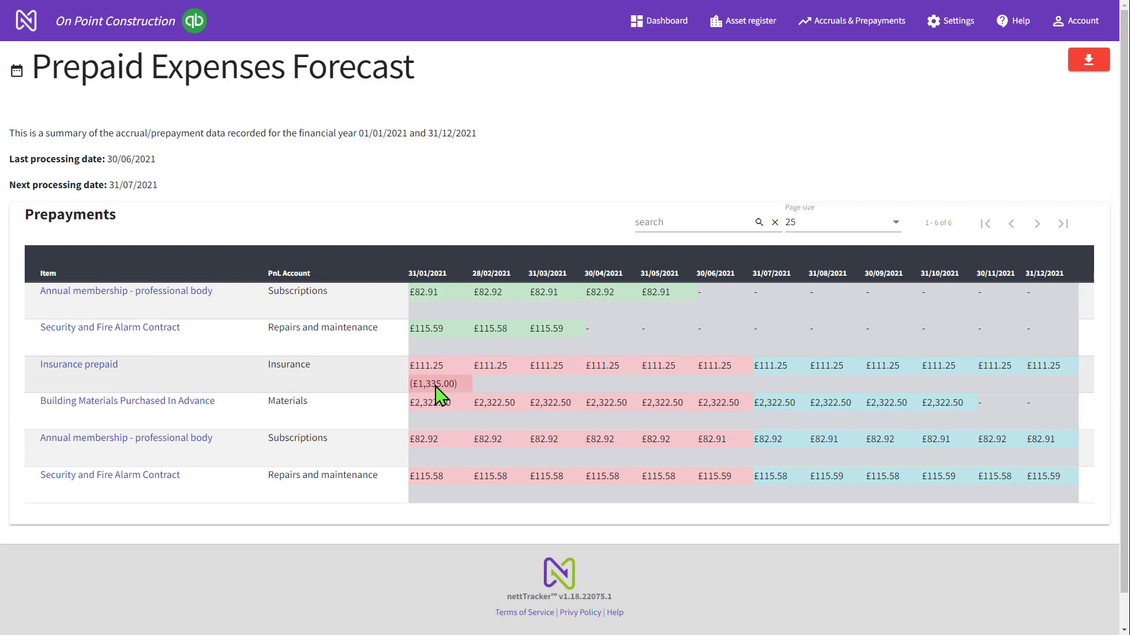
mouse_move(435, 387)
key(ctrl)
key(ctrl)
key(ctrl)
key(ctrl)
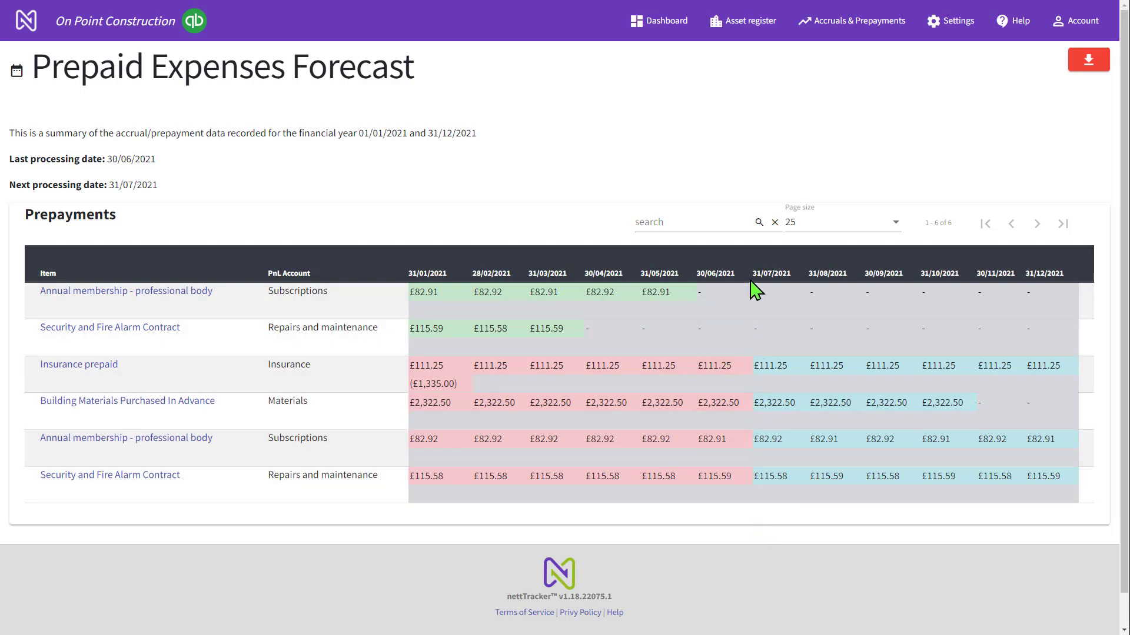
click(958, 275)
Step: Request company processing from the dashboard with the processing date set to 10/31/2021 and process the outstanding periods
click(652, 27)
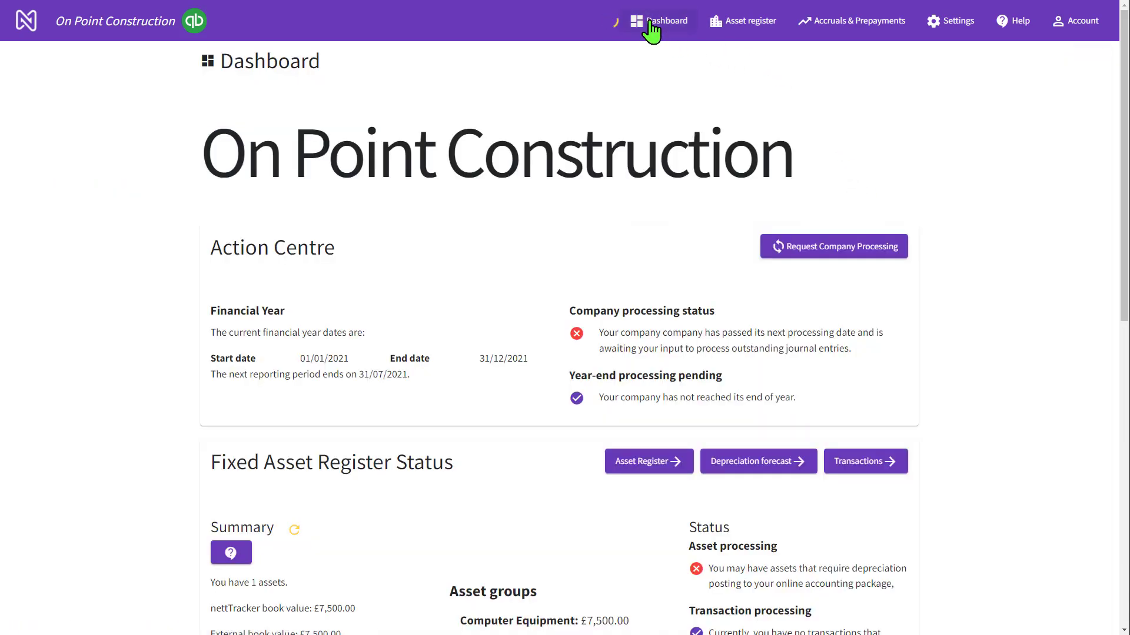
click(805, 246)
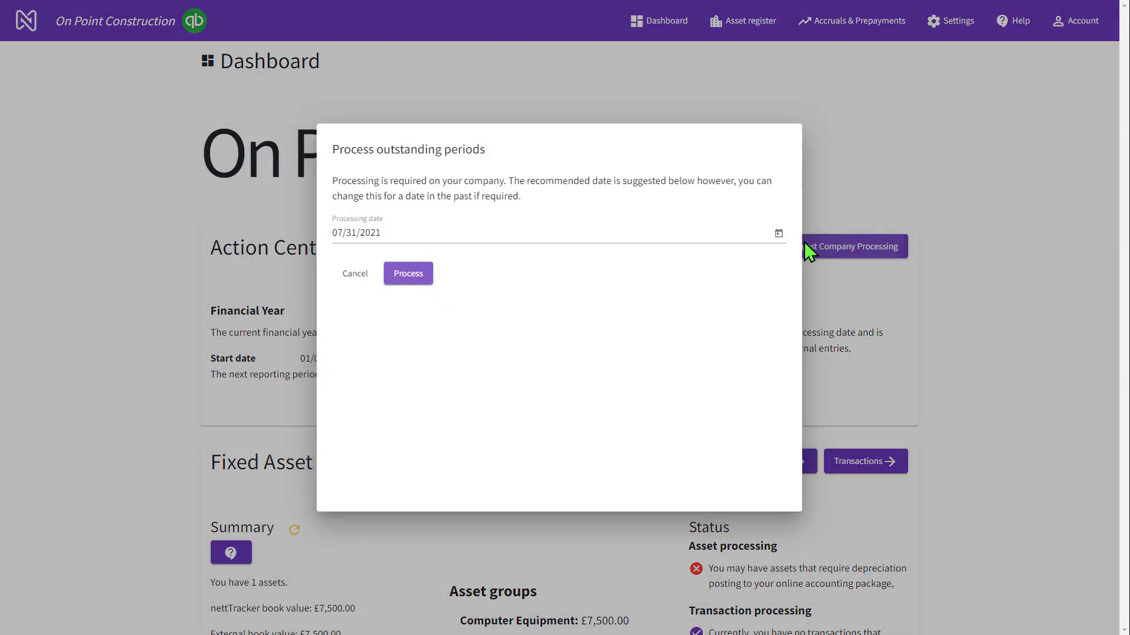
click(779, 234)
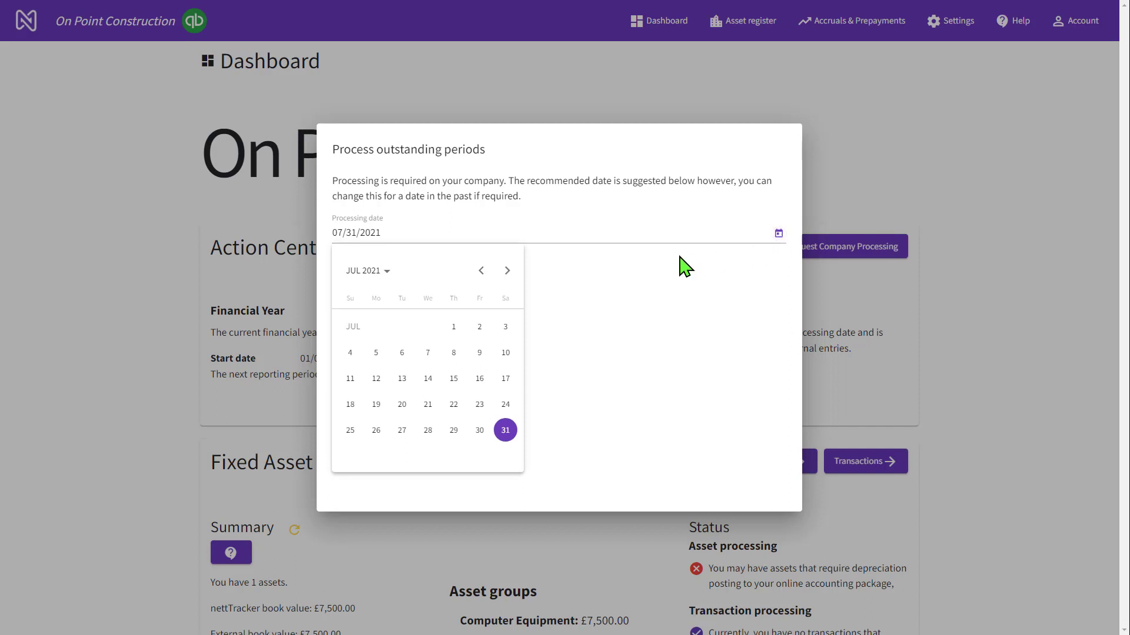
click(507, 271)
click(507, 271)
click(507, 271)
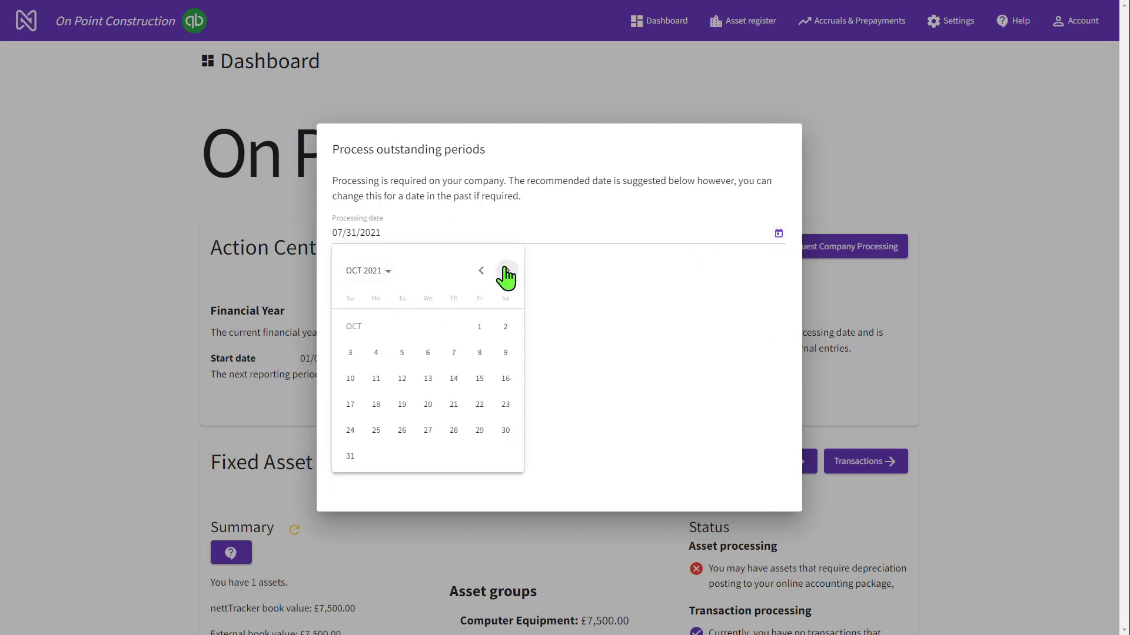
click(349, 457)
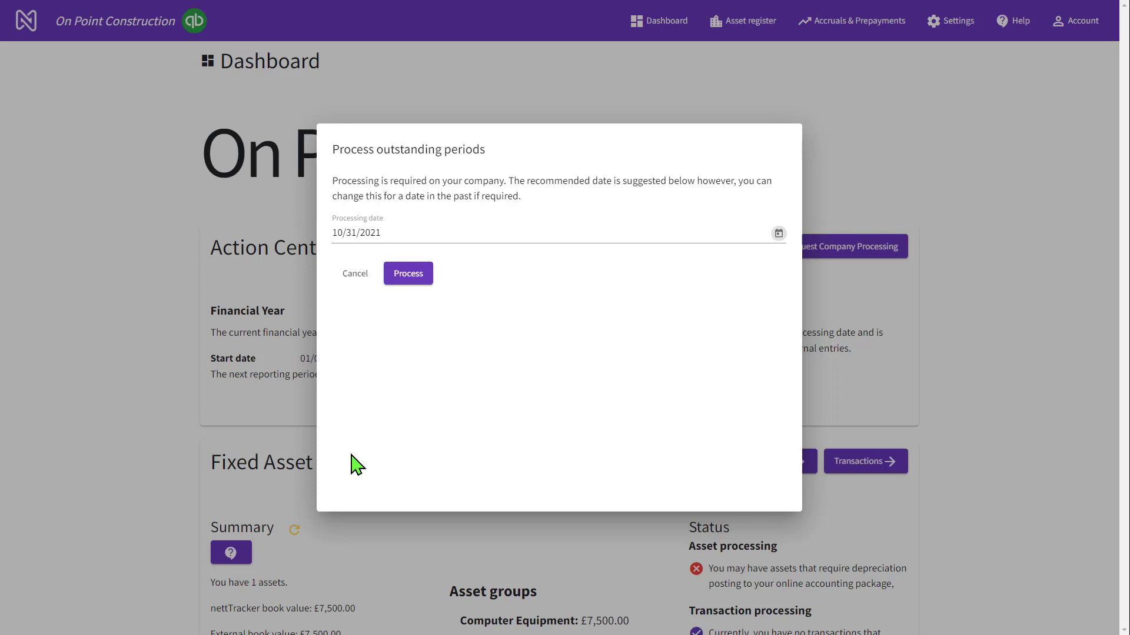
click(410, 281)
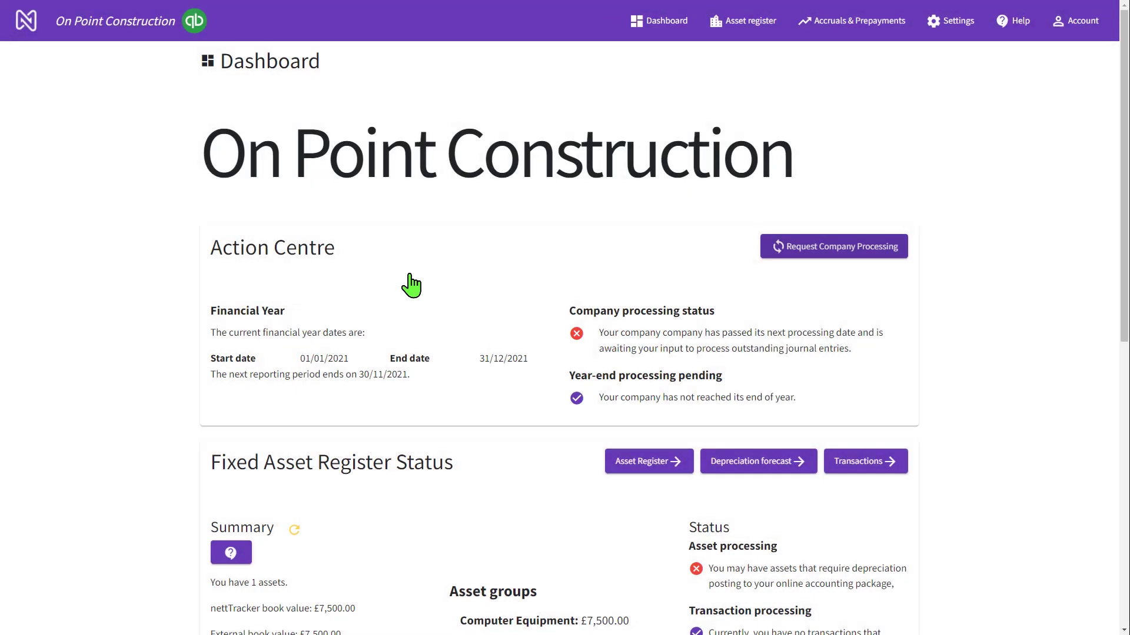
Step: Check the current financial year's start and end dates and the next reporting period end date in the dashboard's Action Centre
scroll(410, 285, down, 1)
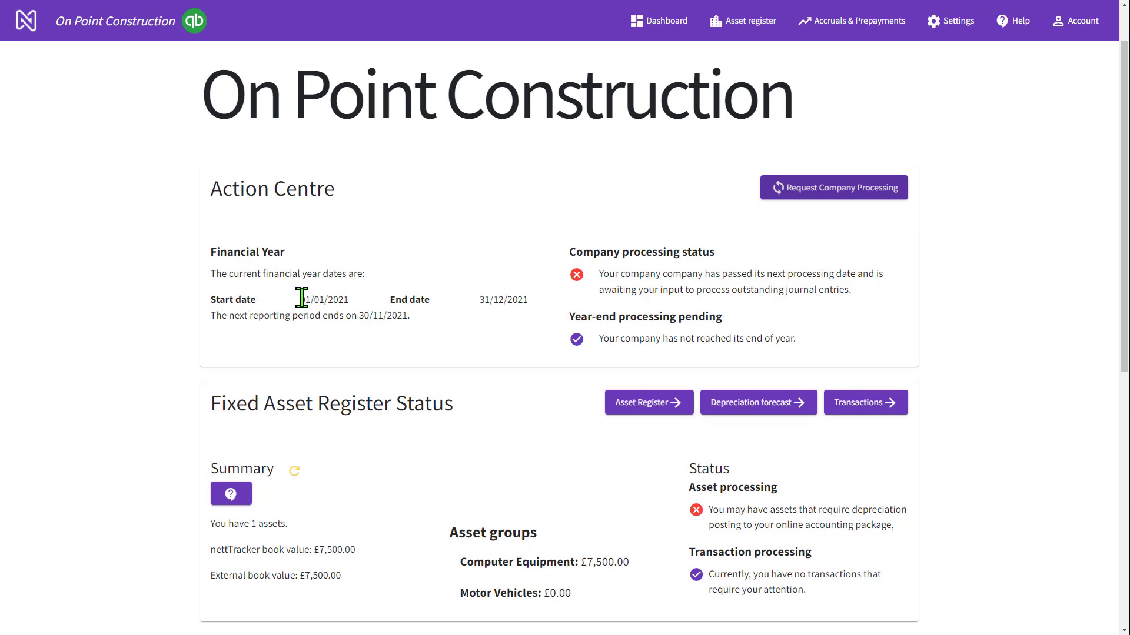
drag(302, 297, 532, 309)
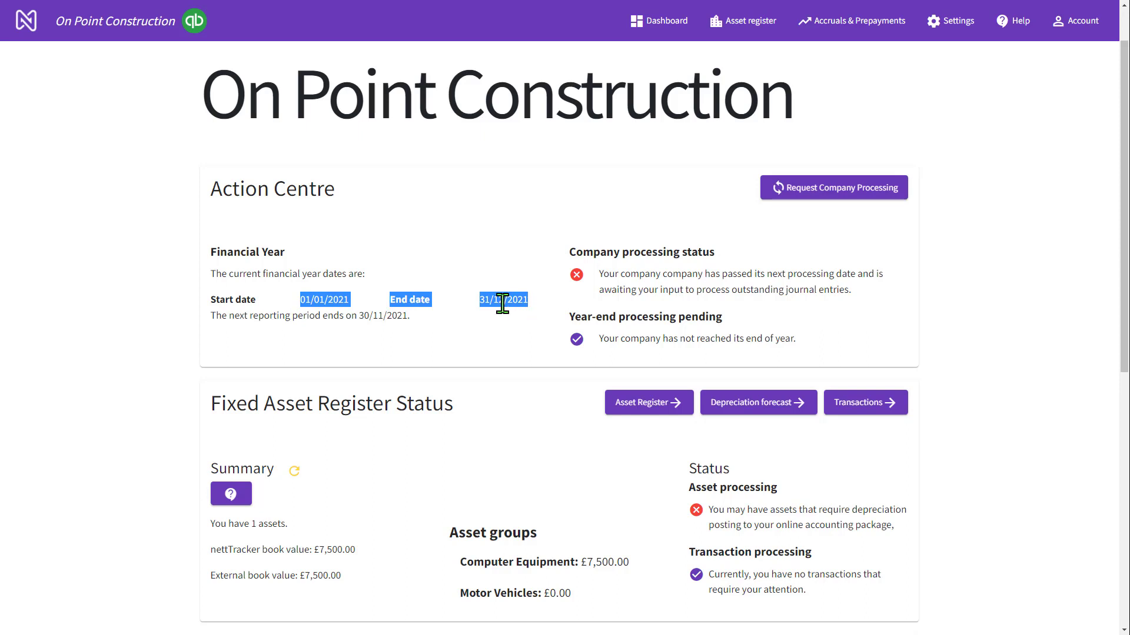
click(360, 318)
drag(360, 318, 412, 318)
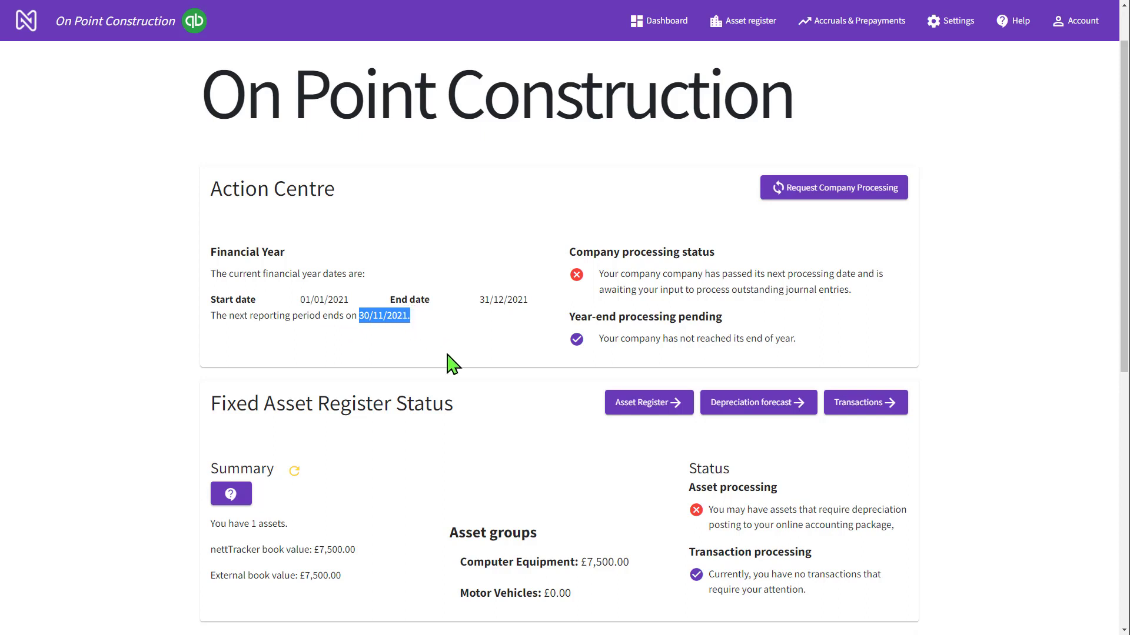
Step: Refresh the Fixed Asset Register summary and check the nettTracker book value against the external book value
scroll(452, 364, down, 1)
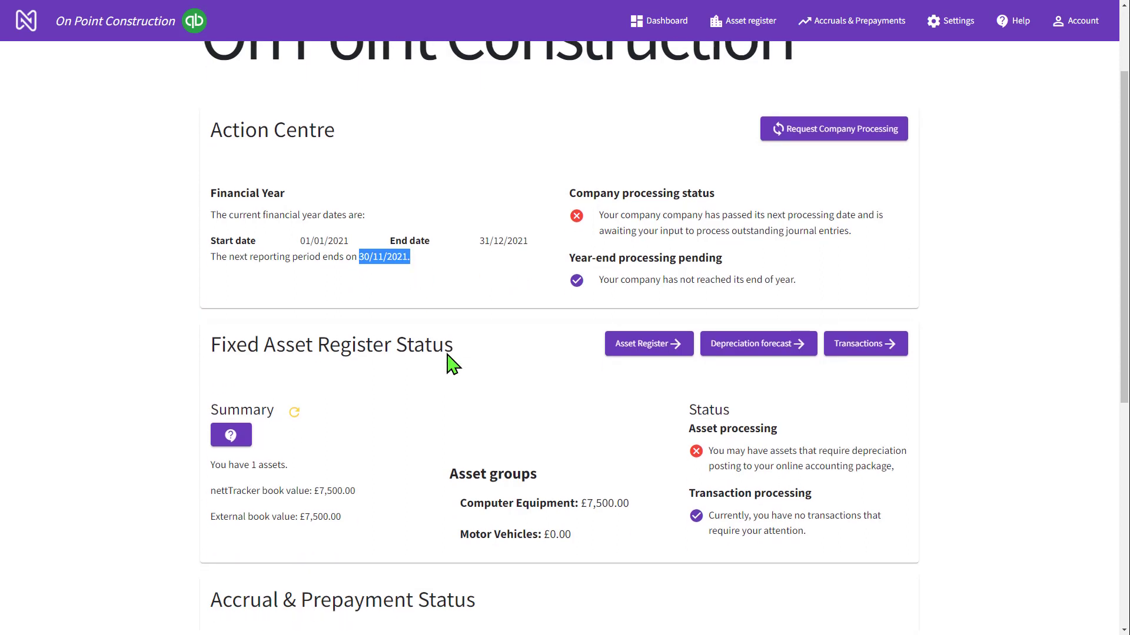
scroll(447, 353, down, 1)
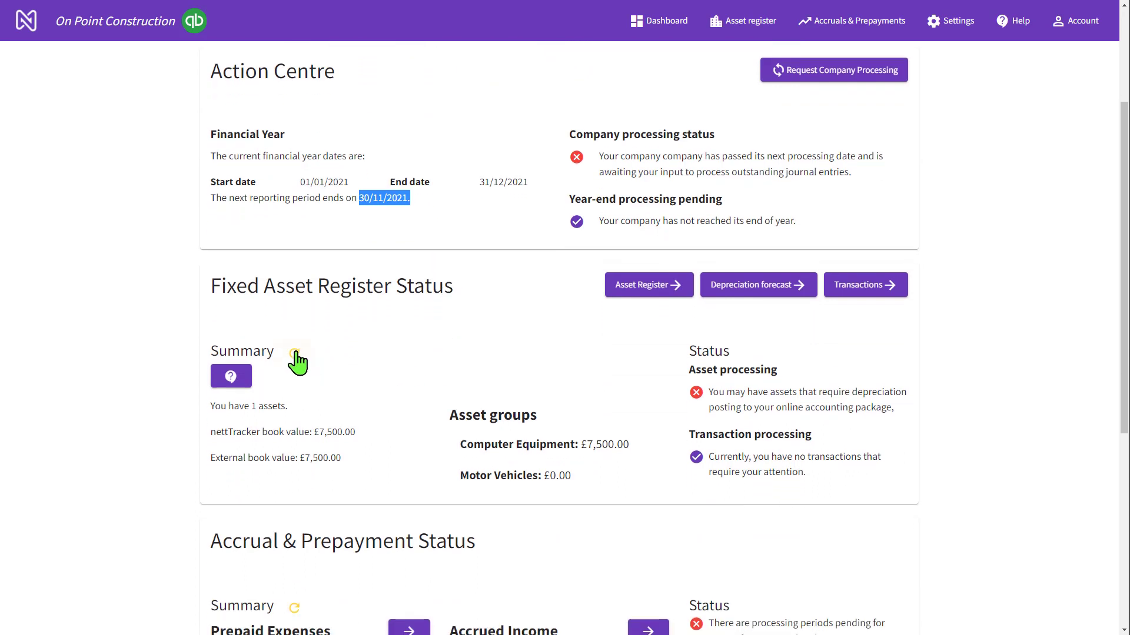
click(295, 354)
drag(311, 434, 360, 443)
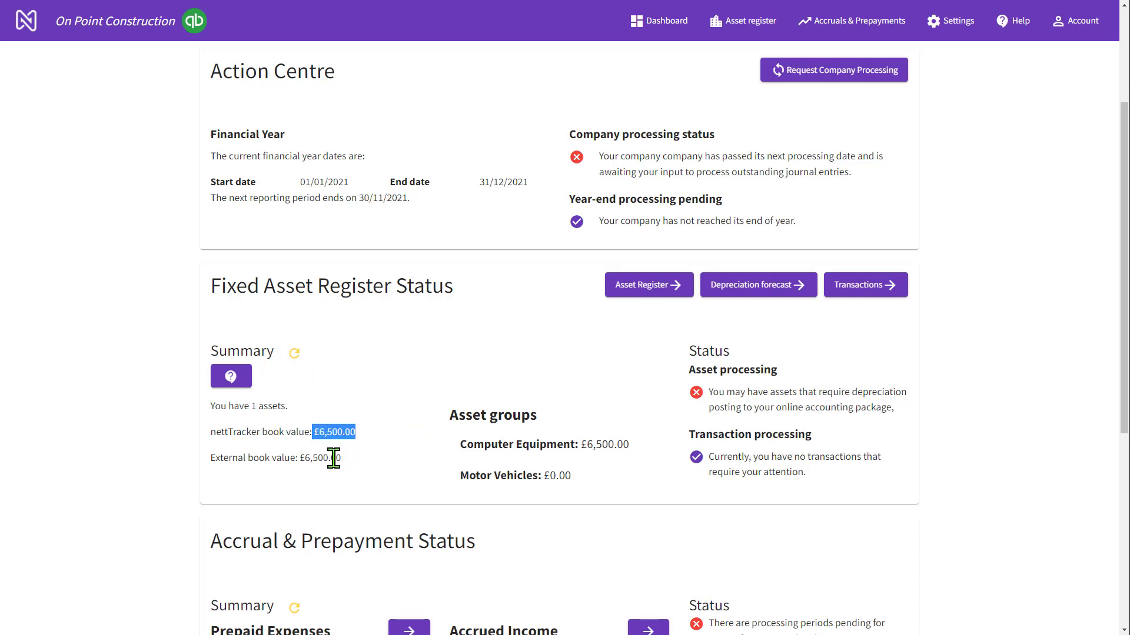
Step: Check the Prepaid Expenses balance on the dashboard, open its current statement and compare the nettTracker and external group totals
scroll(335, 457, down, 1)
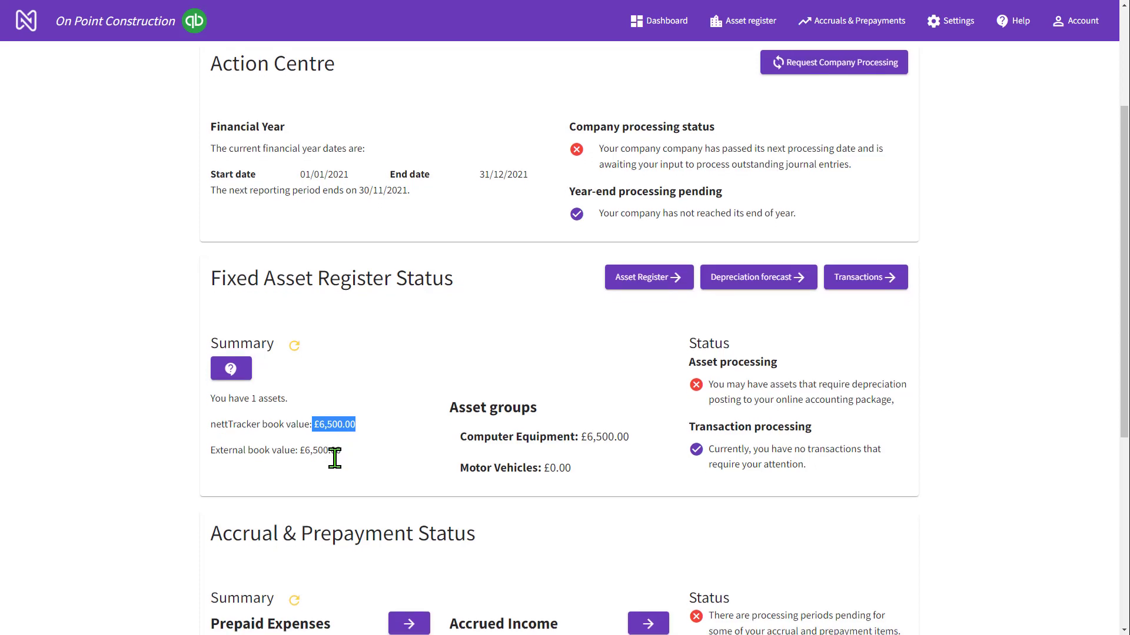
scroll(335, 458, down, 5)
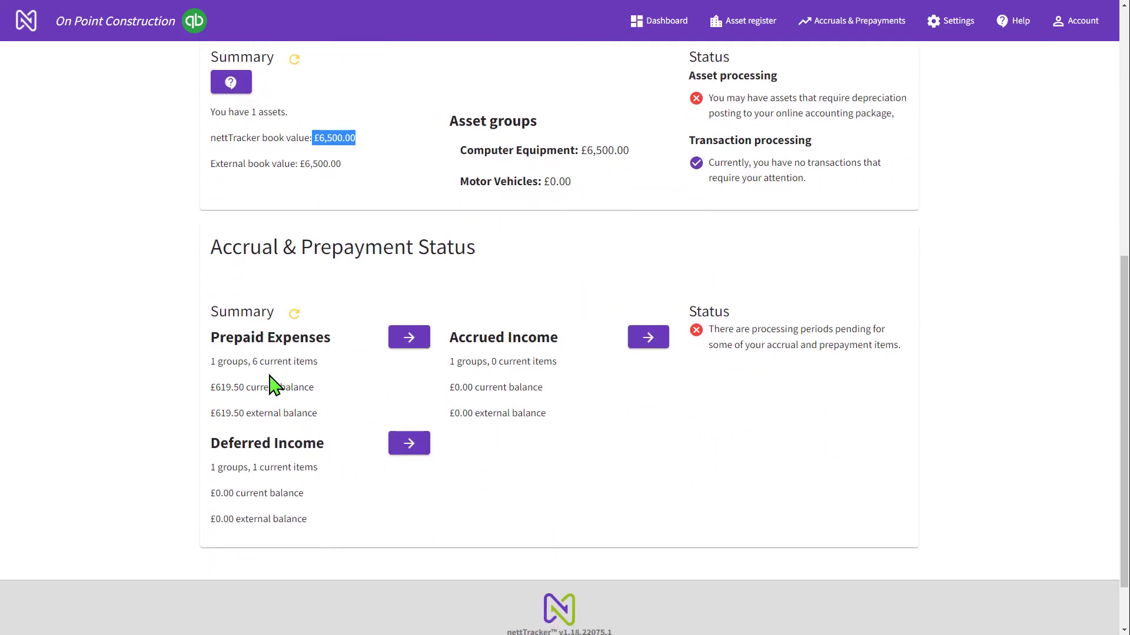
drag(211, 391, 309, 390)
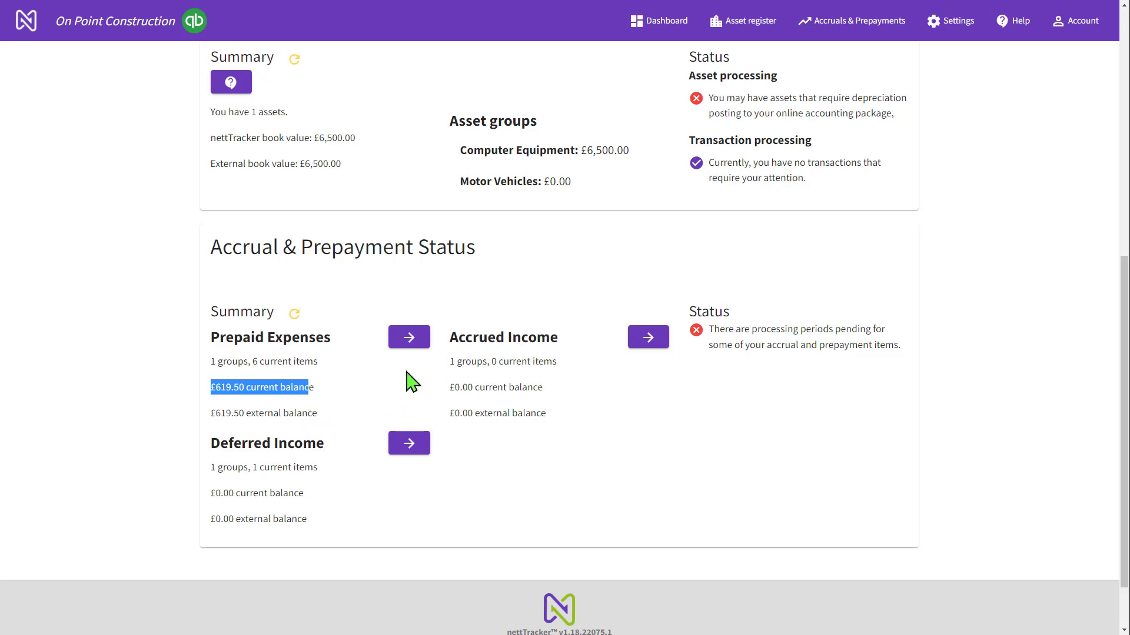
click(408, 342)
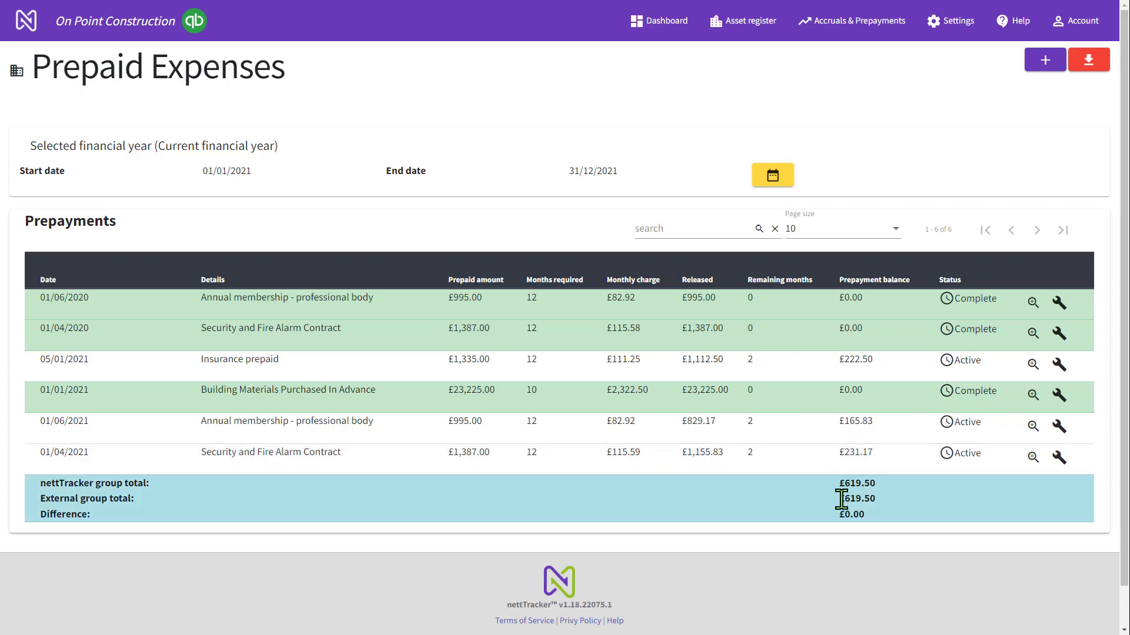
drag(841, 499, 881, 507)
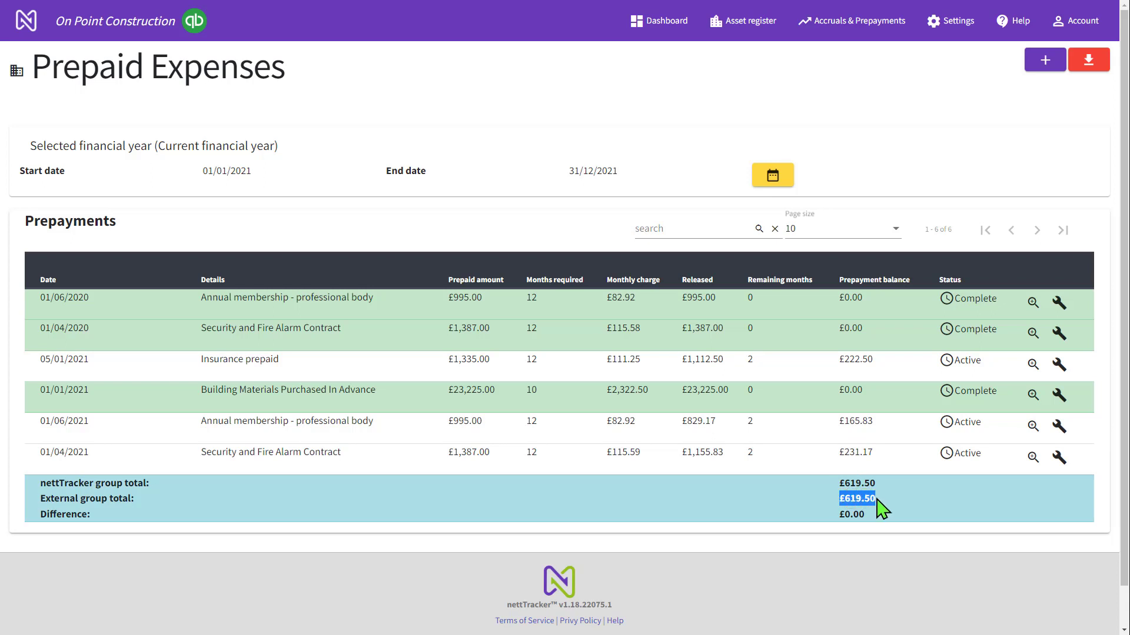
key(ctrl)
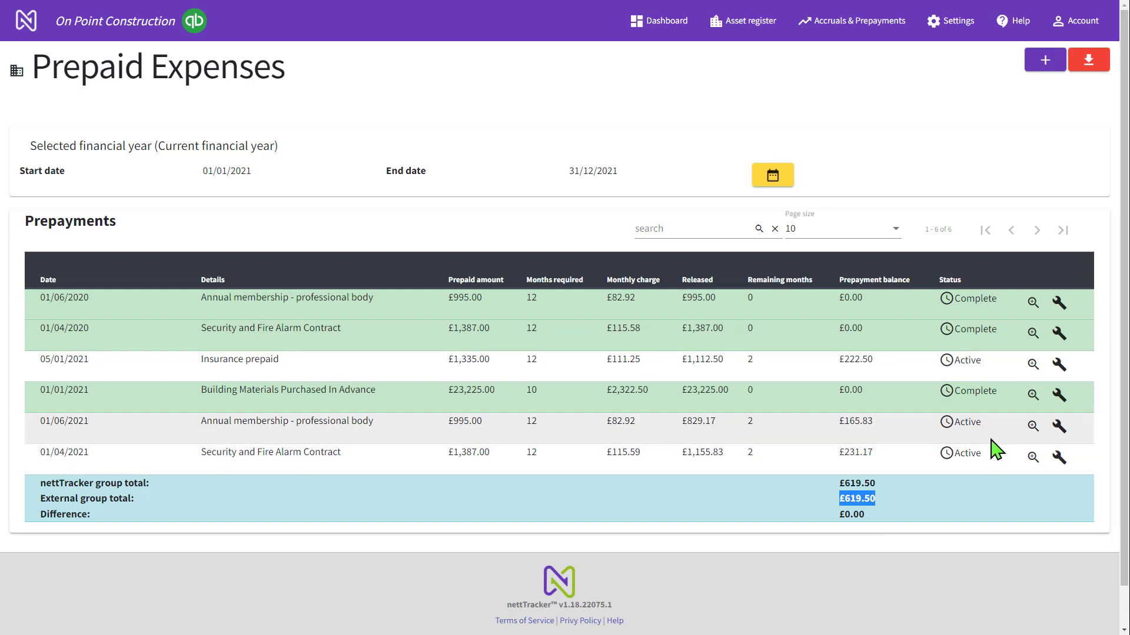
Step: View the actions available for the 01/06/2021 annual membership prepayment without changing the item
click(1059, 426)
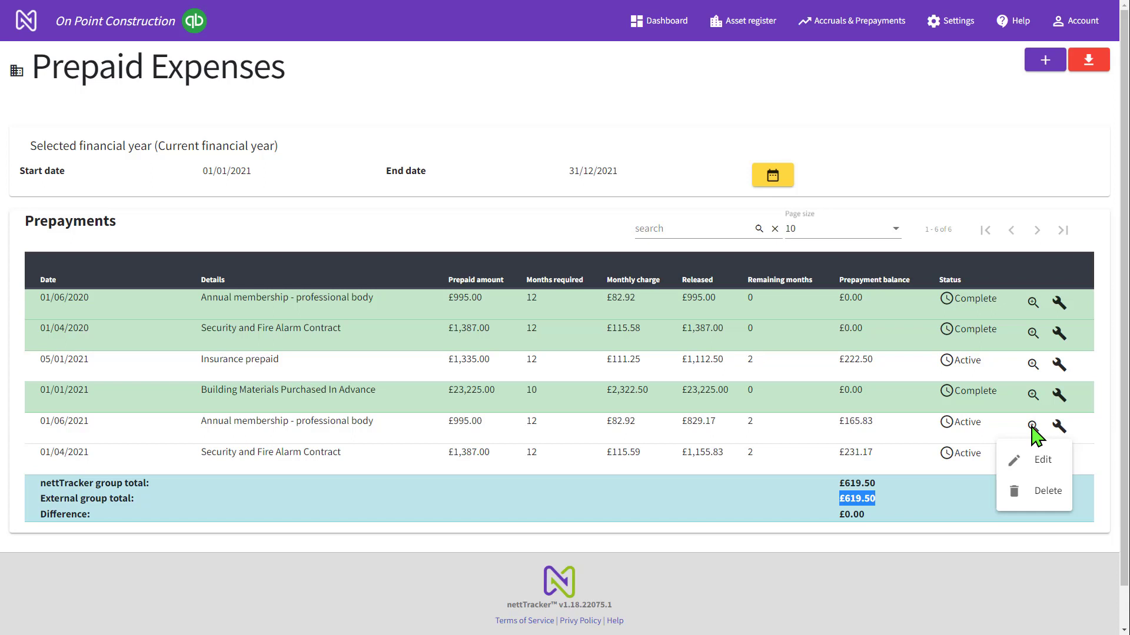
click(1034, 434)
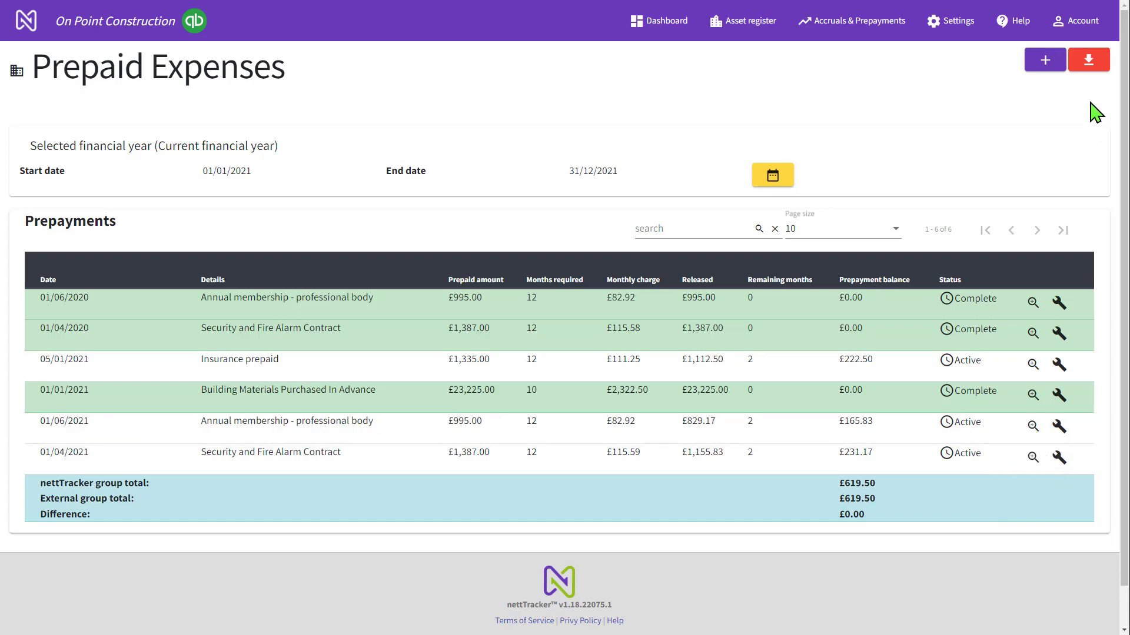
click(1093, 72)
Step: Switch the prepaid expenses statement to the 01/01/2020 - 31/12/2020 financial year to view its prepayments
click(780, 175)
click(779, 177)
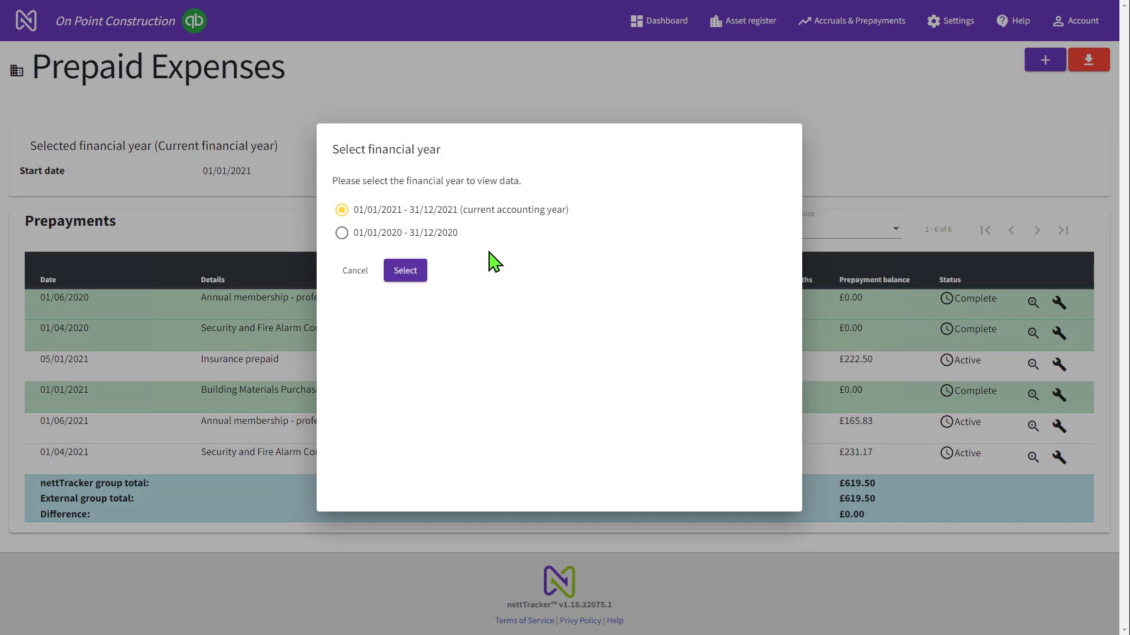
click(342, 235)
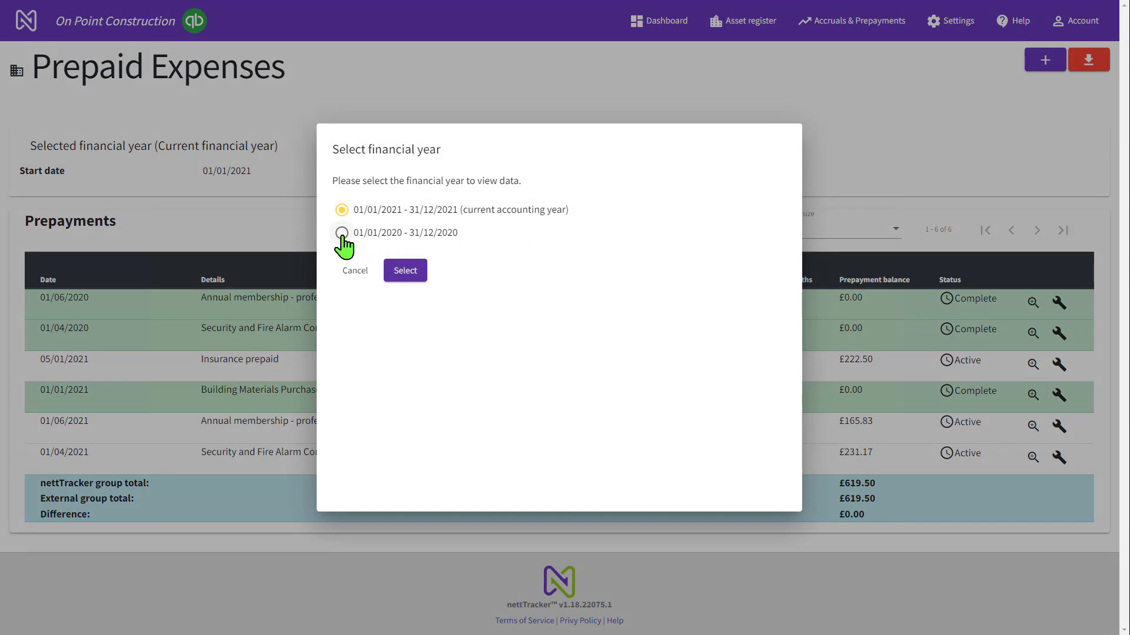
click(408, 273)
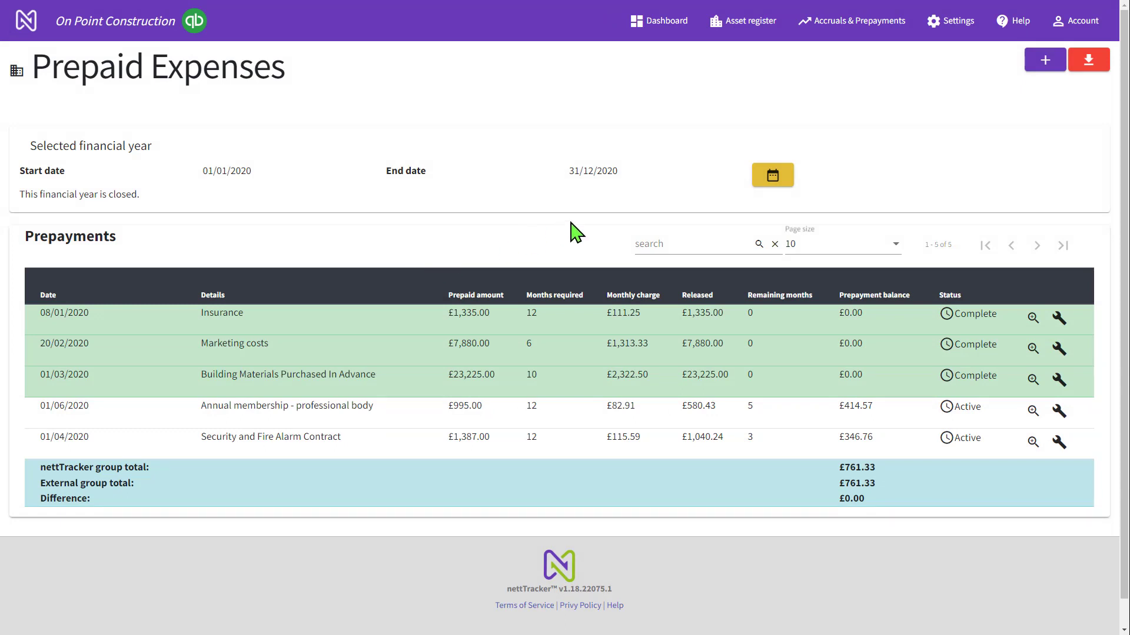
Step: Return the prepaid expenses statement to the current accounting year, 01/01/2021 - 31/12/2021
click(773, 180)
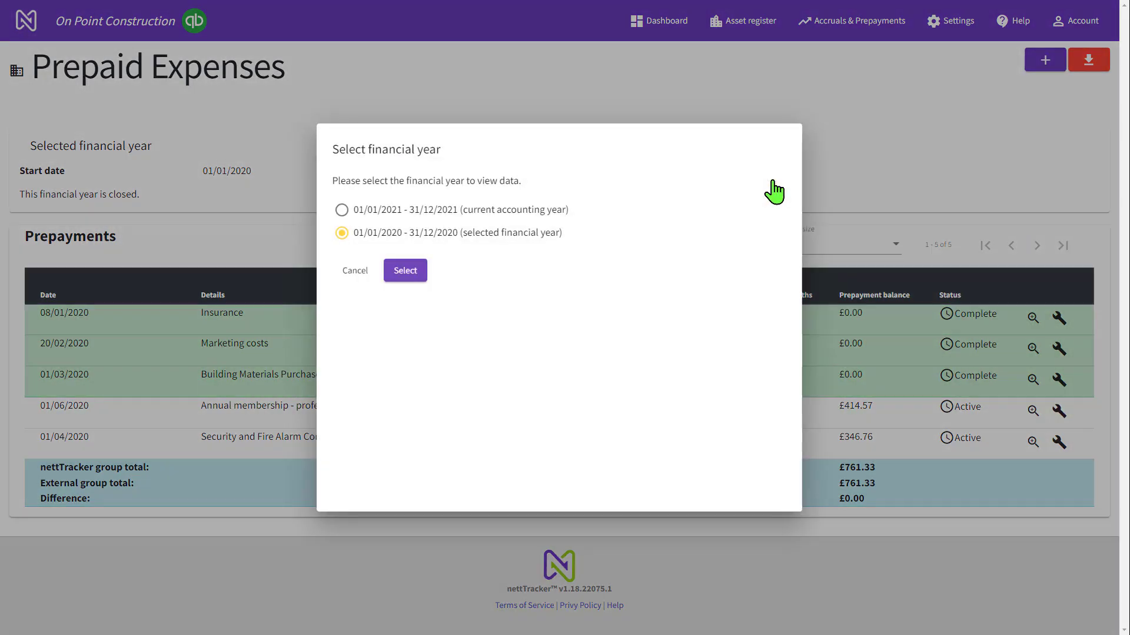
click(342, 210)
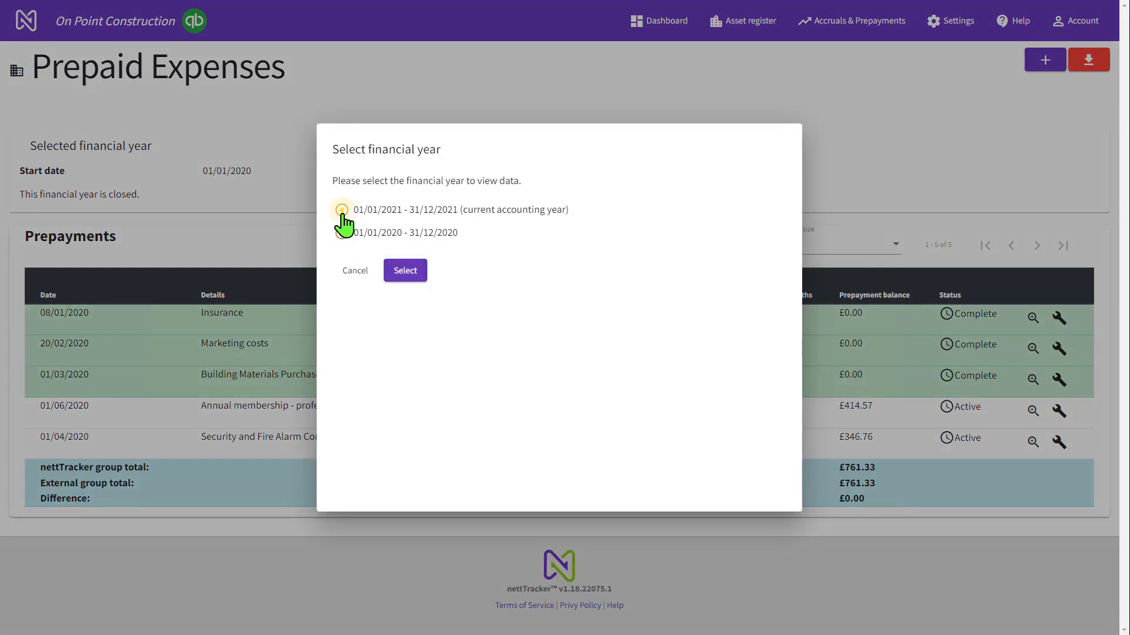
click(406, 271)
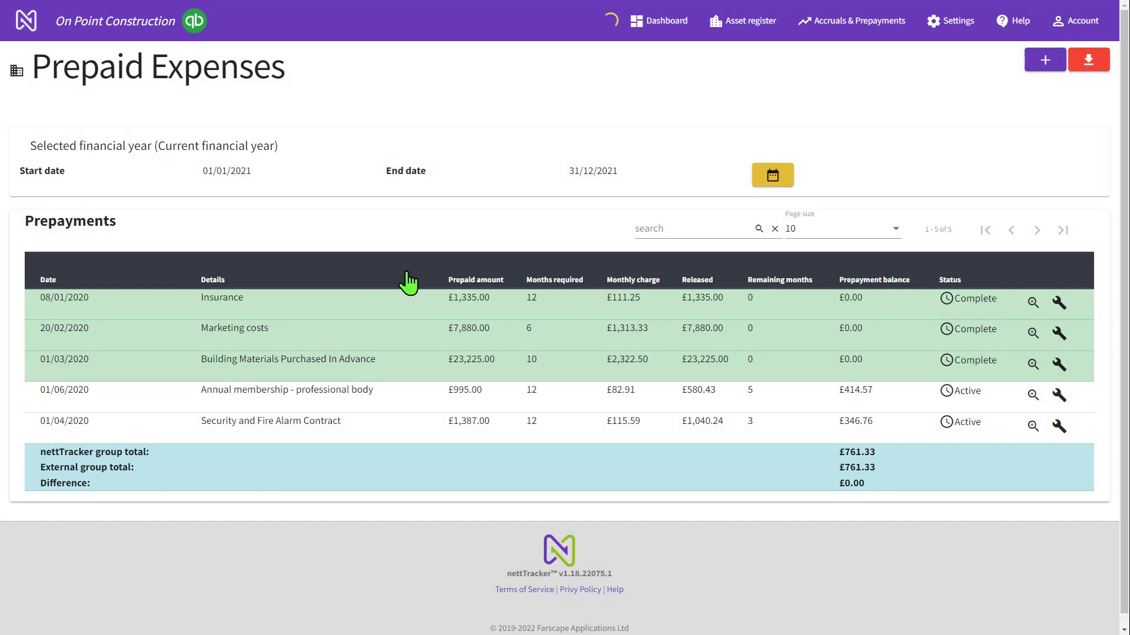